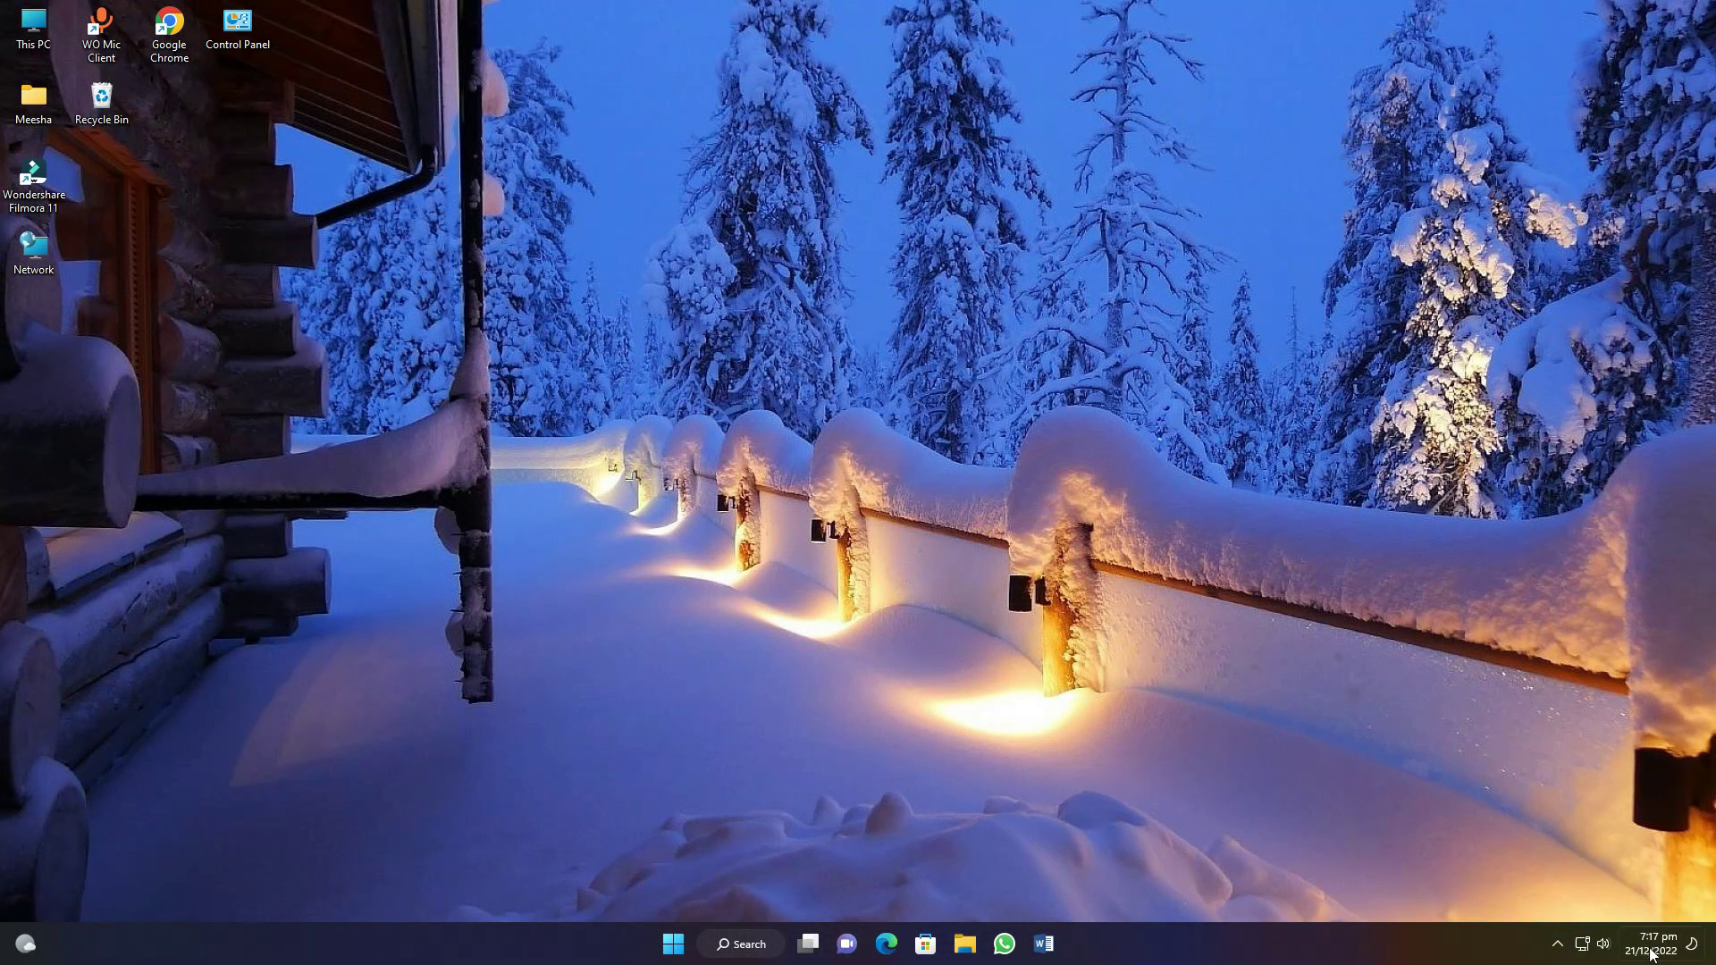
- Check the quick settings panel and hidden notification-area icons, then close the flyout
left_click(1574, 945)
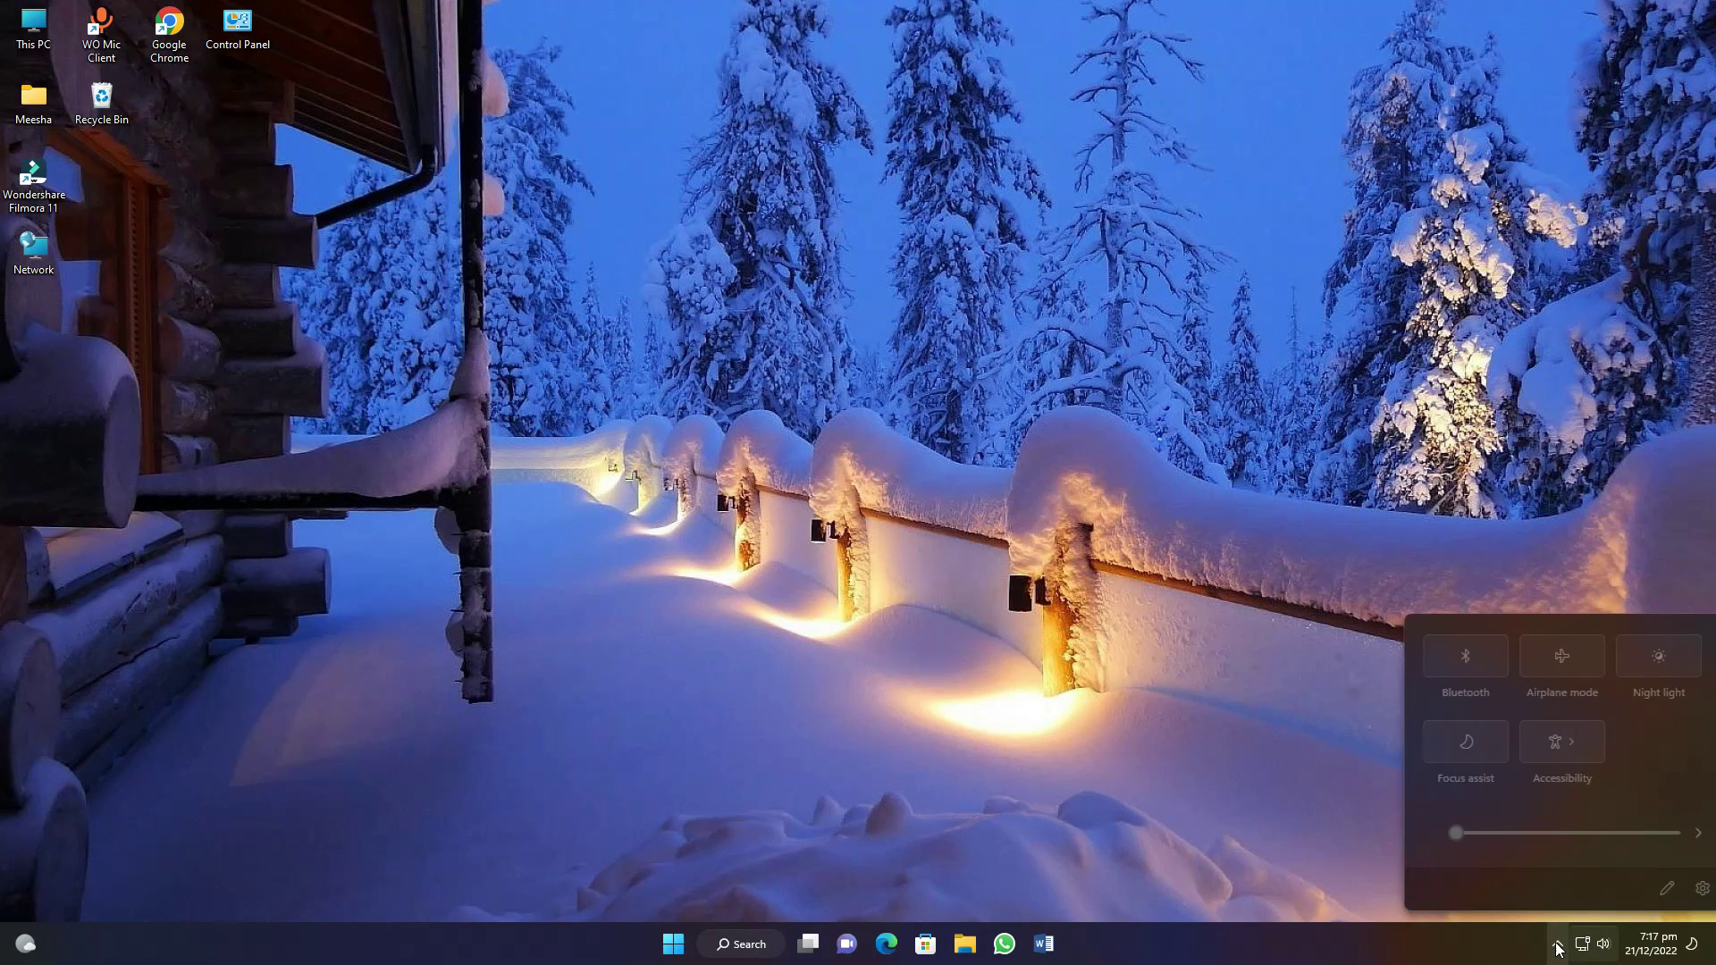
left_click(1556, 946)
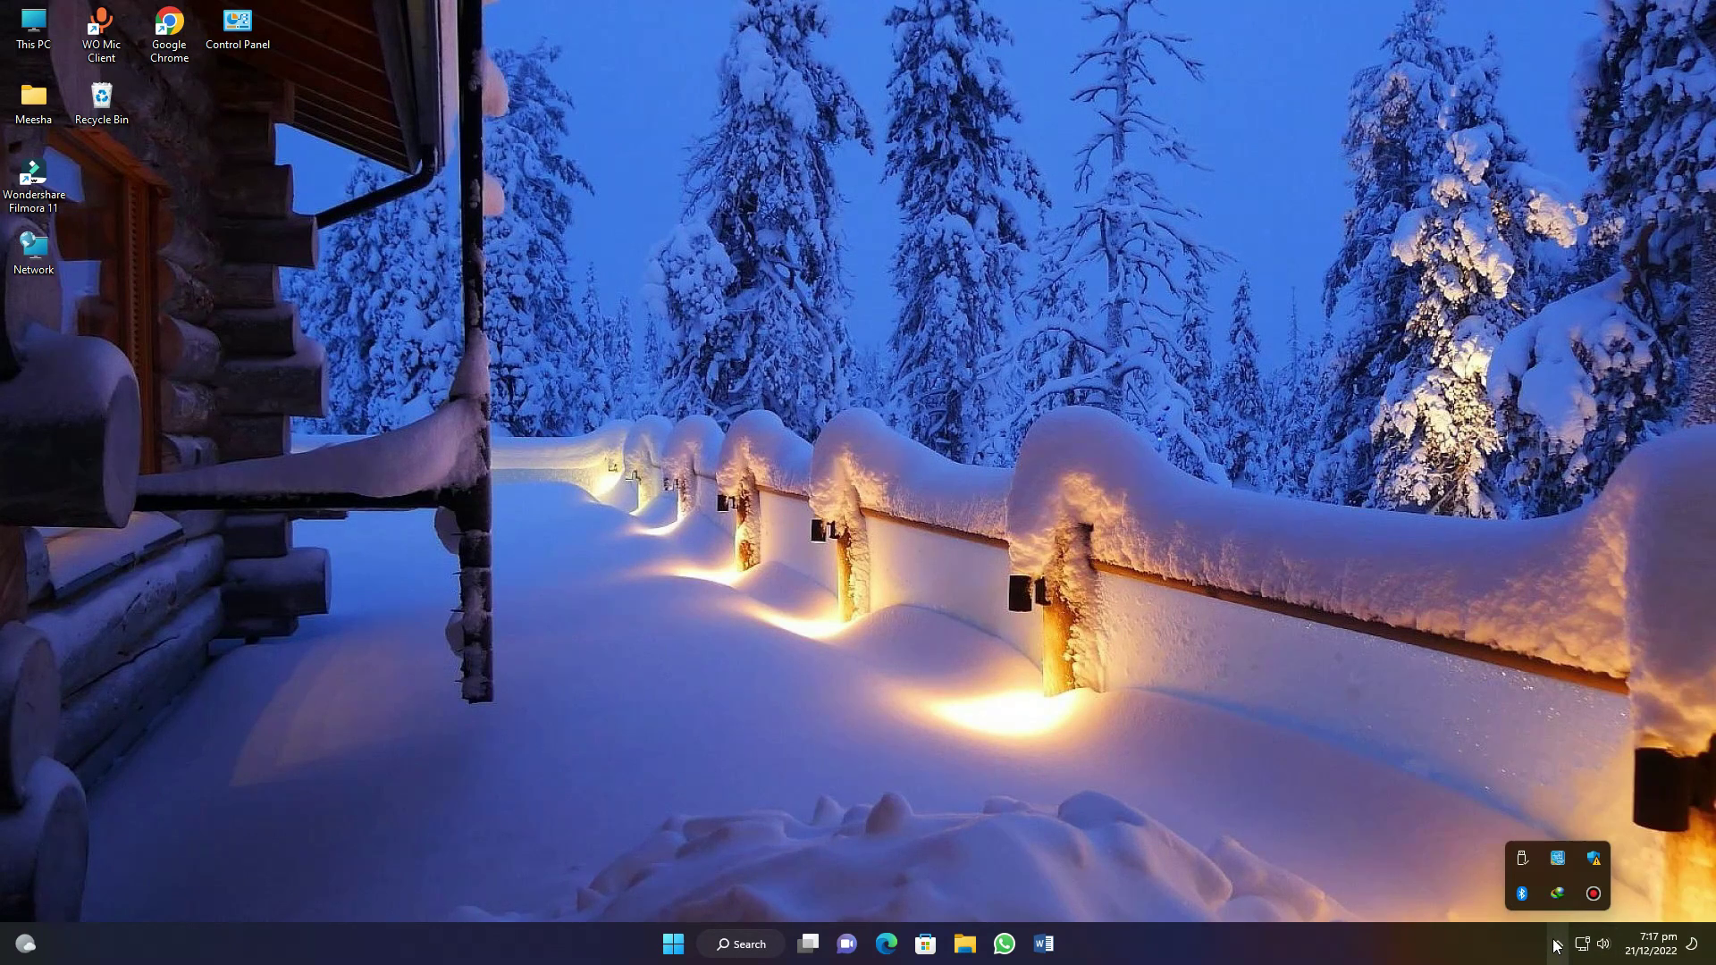
left_click(1287, 759)
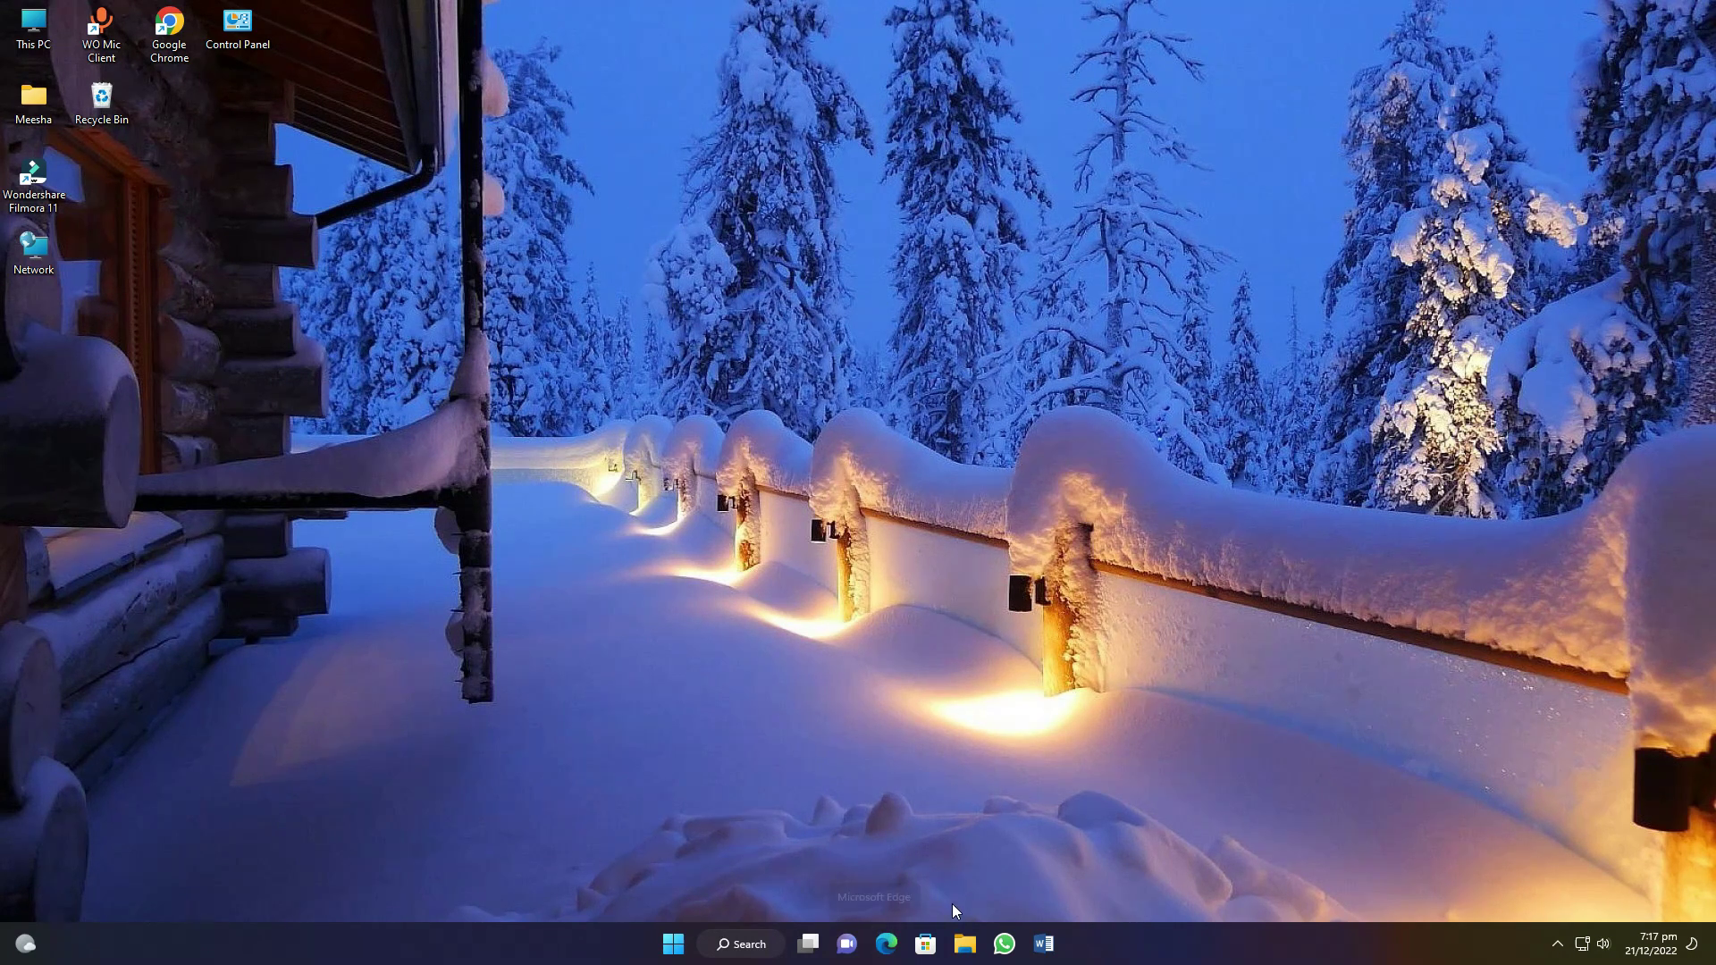
- Launch Edge, search the web for 'minecraft', and scroll through the results
left_click(895, 950)
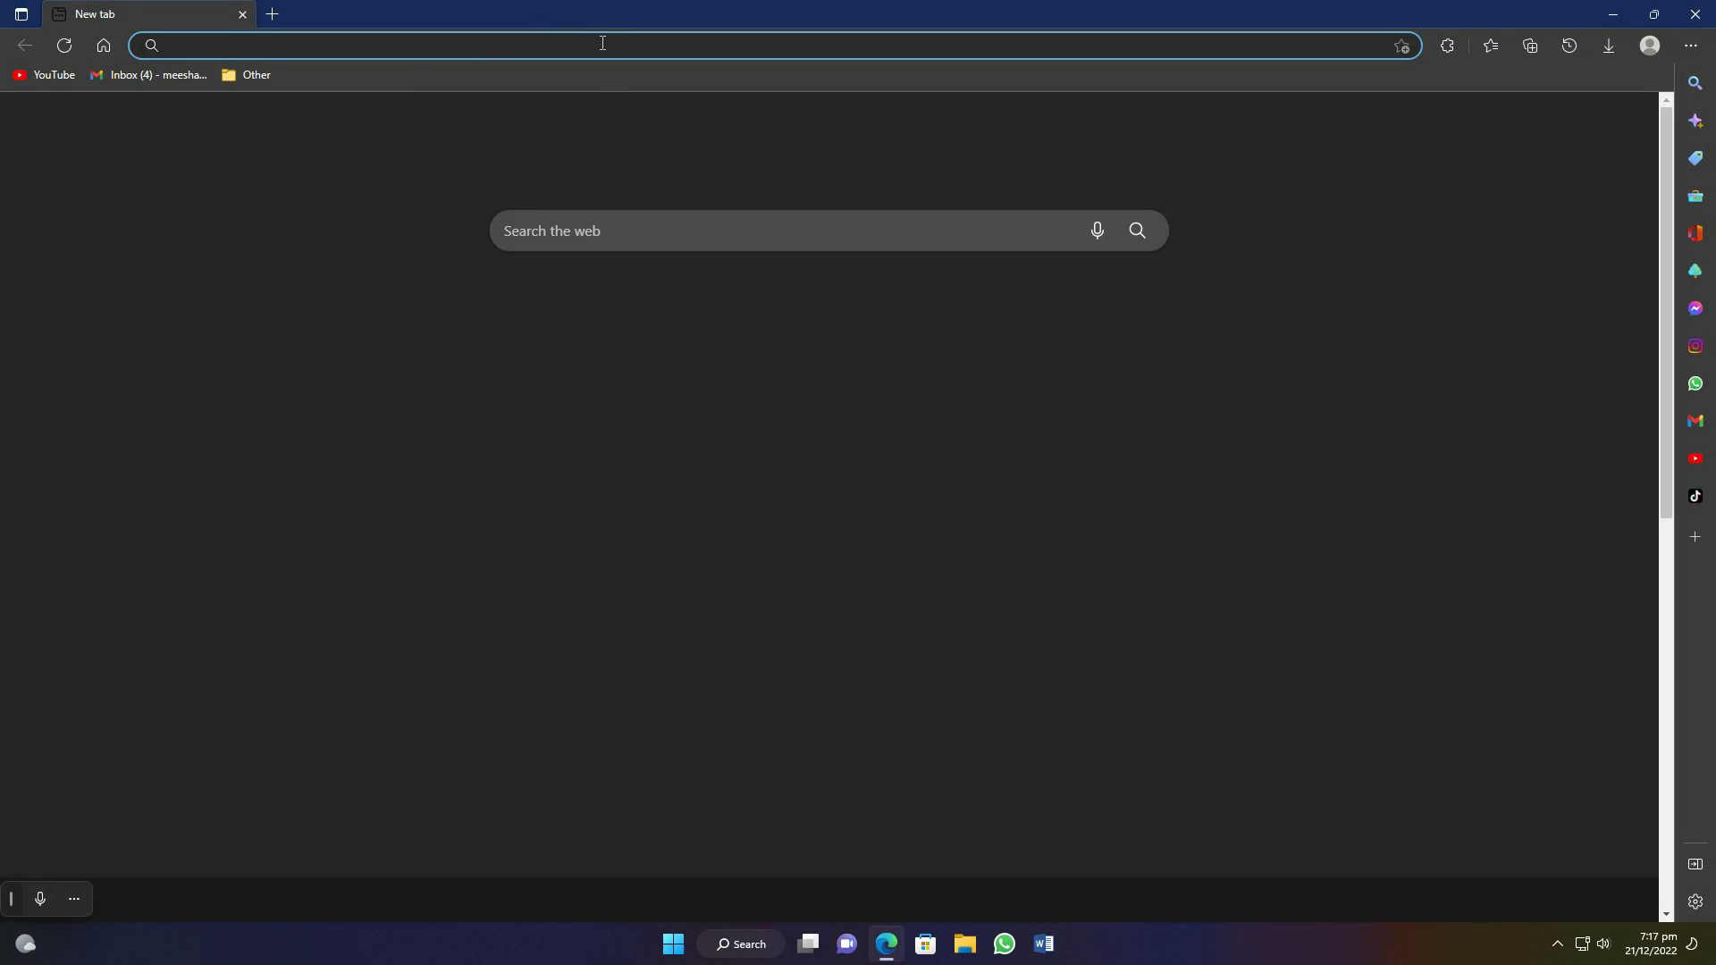
left_click(604, 46)
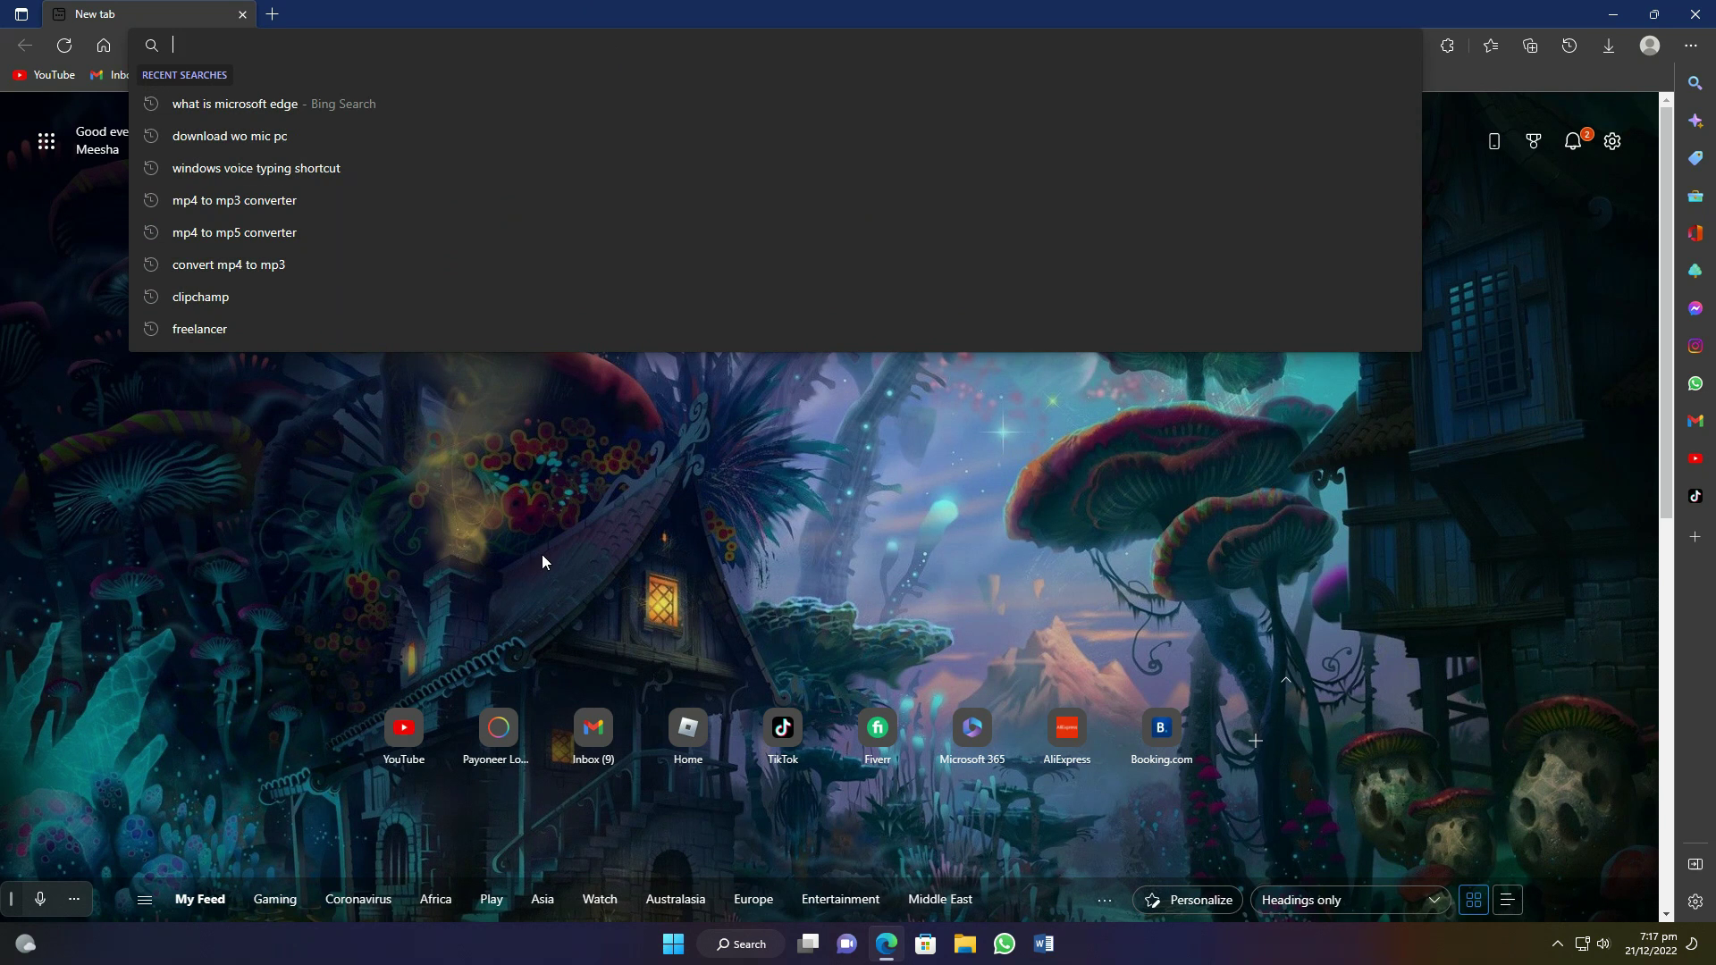
type("minecraft")
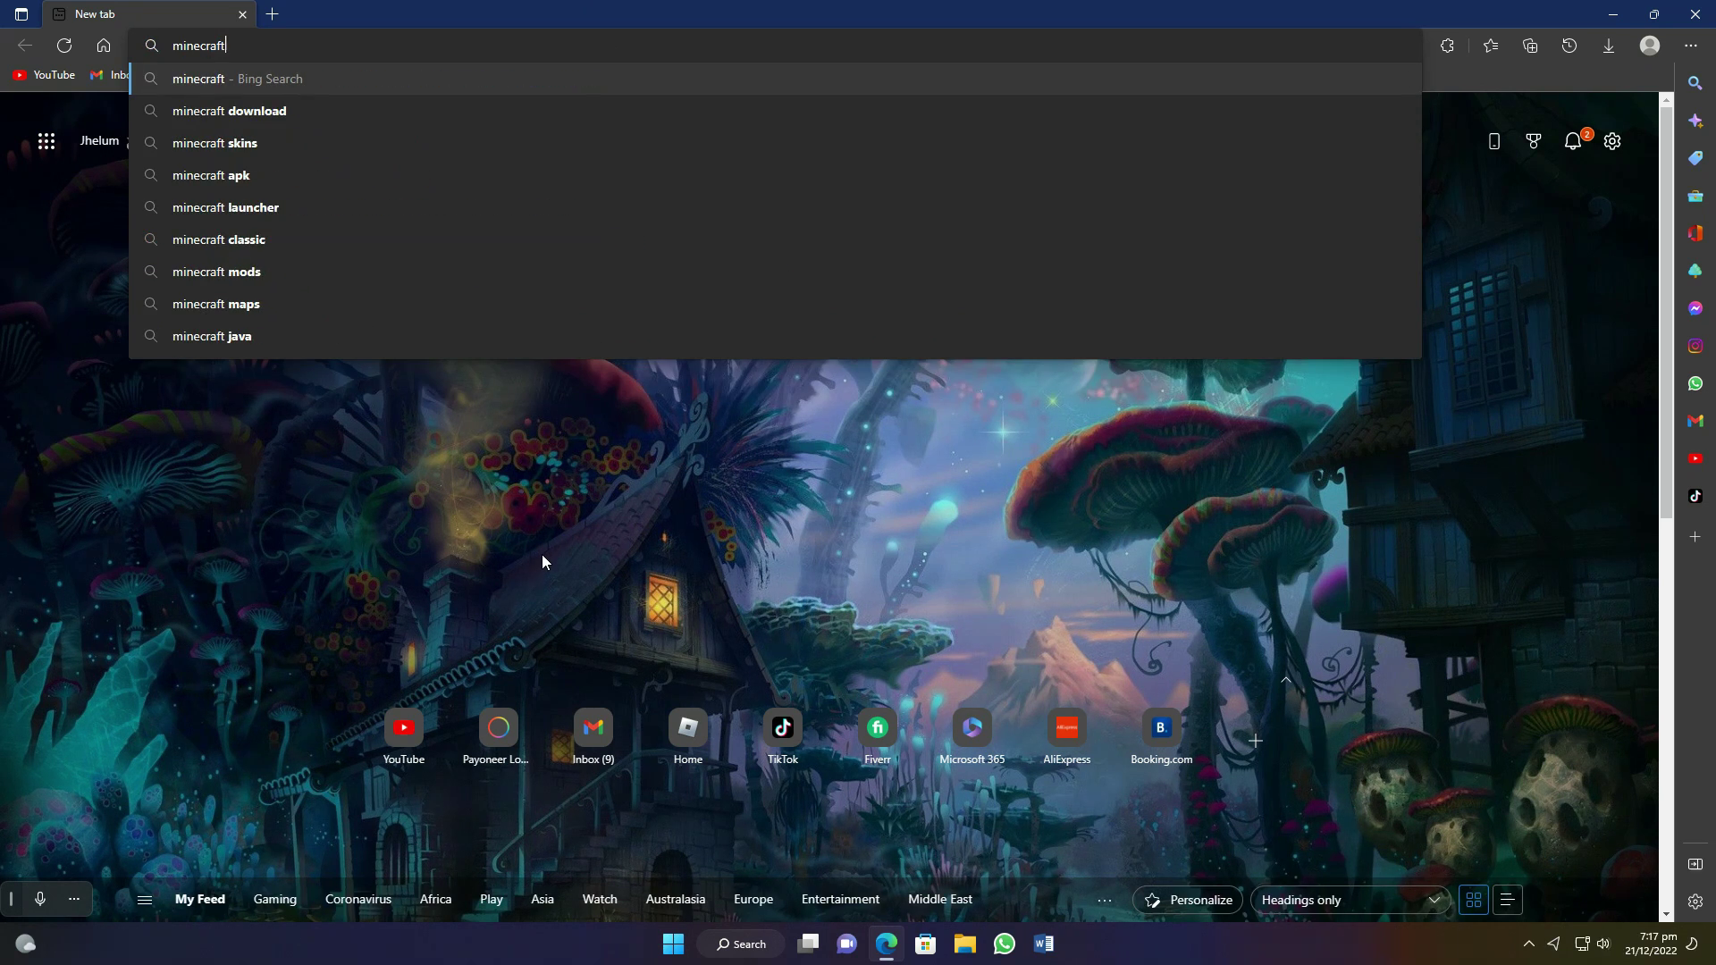
key("Return")
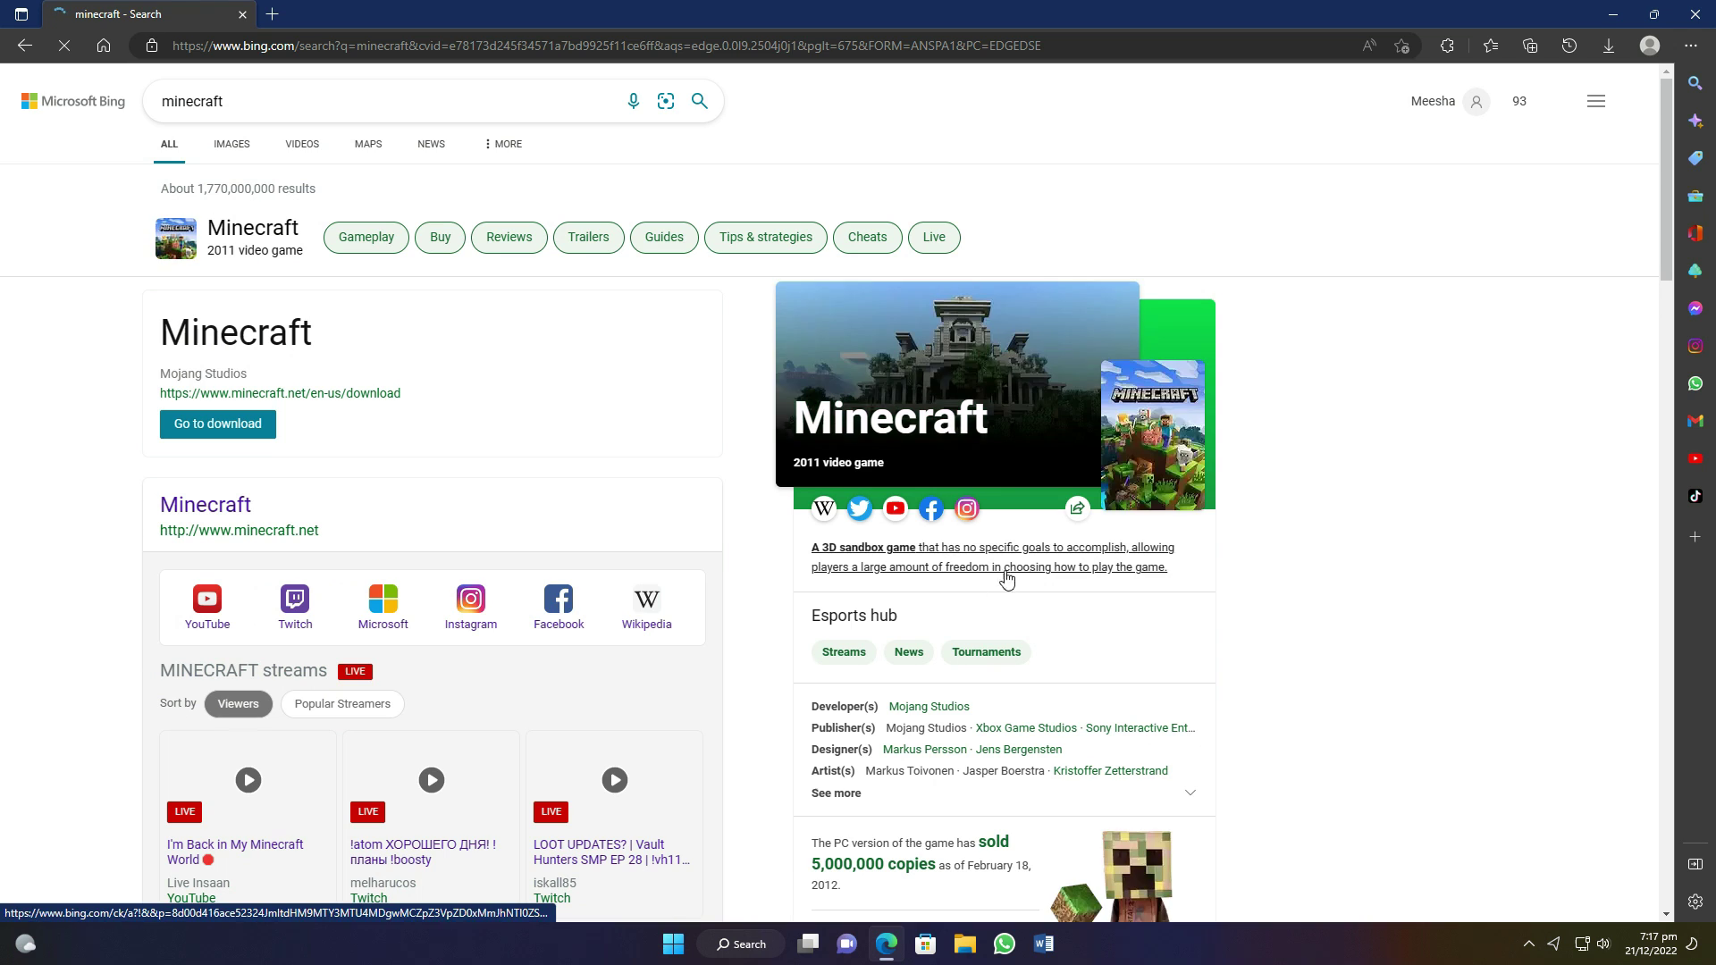
scroll(57, 555, "down", 5)
scroll(57, 555, "down", 5)
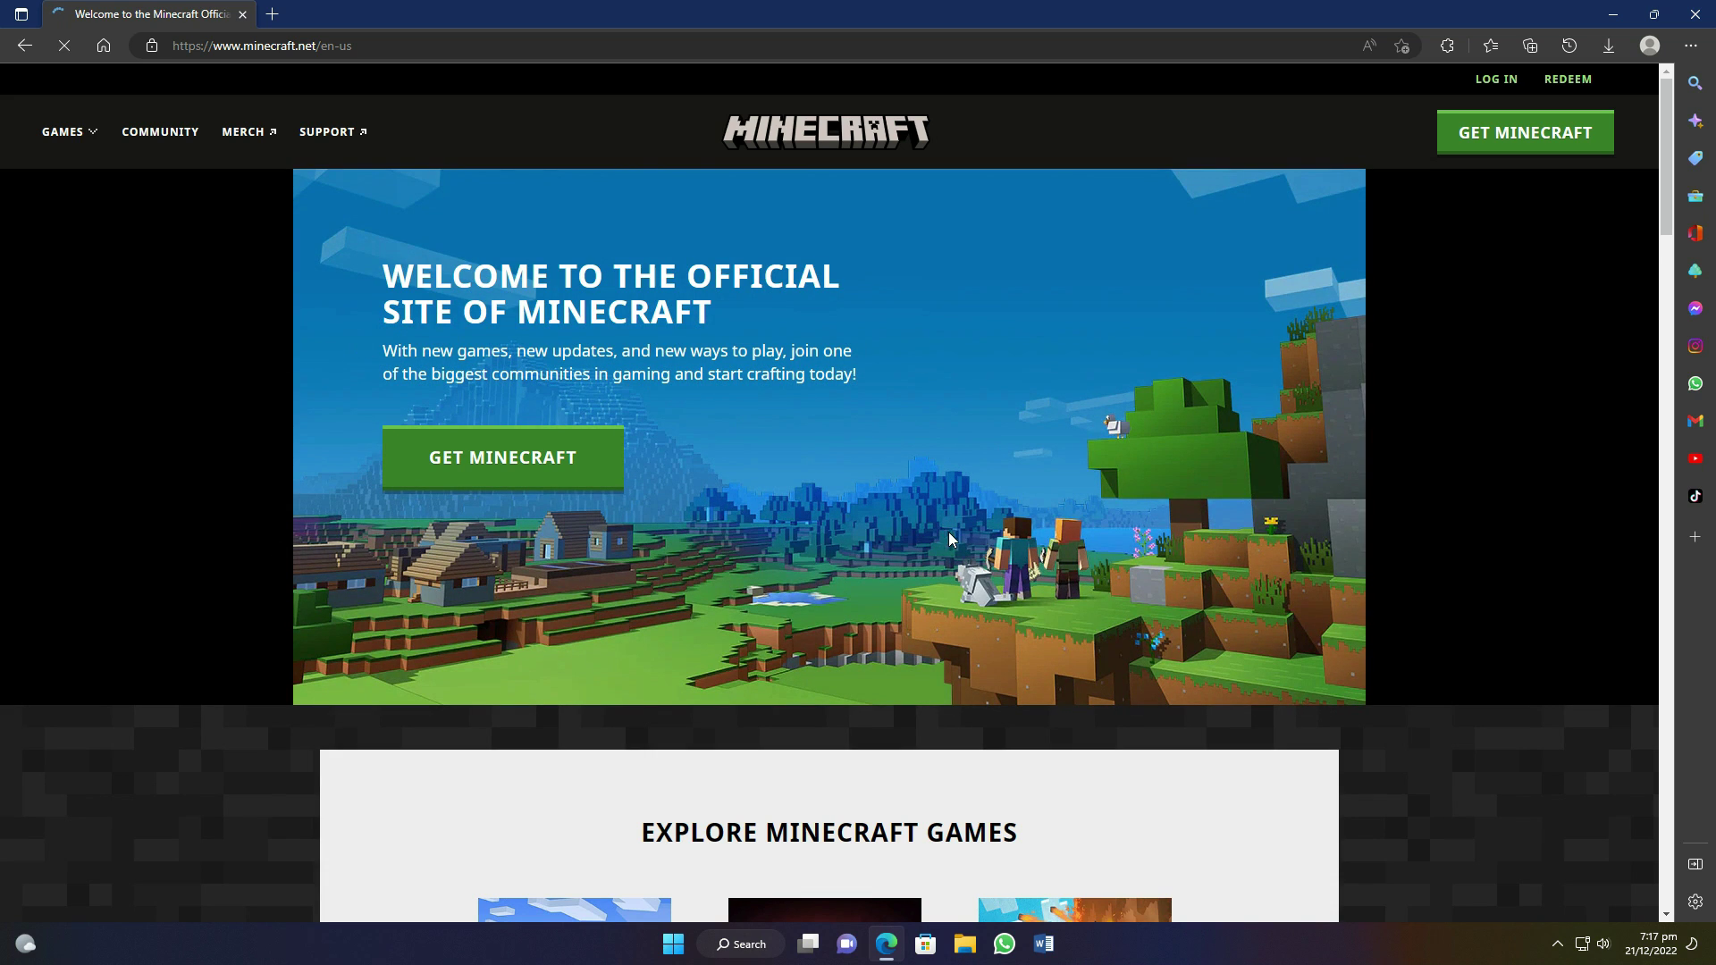
- Browse the Minecraft.net homepage, then bring up the GAMES list with Minecraft, Dungeons, Legends and Education Edition
scroll(792, 531, "down", 6)
scroll(759, 527, "up", 6)
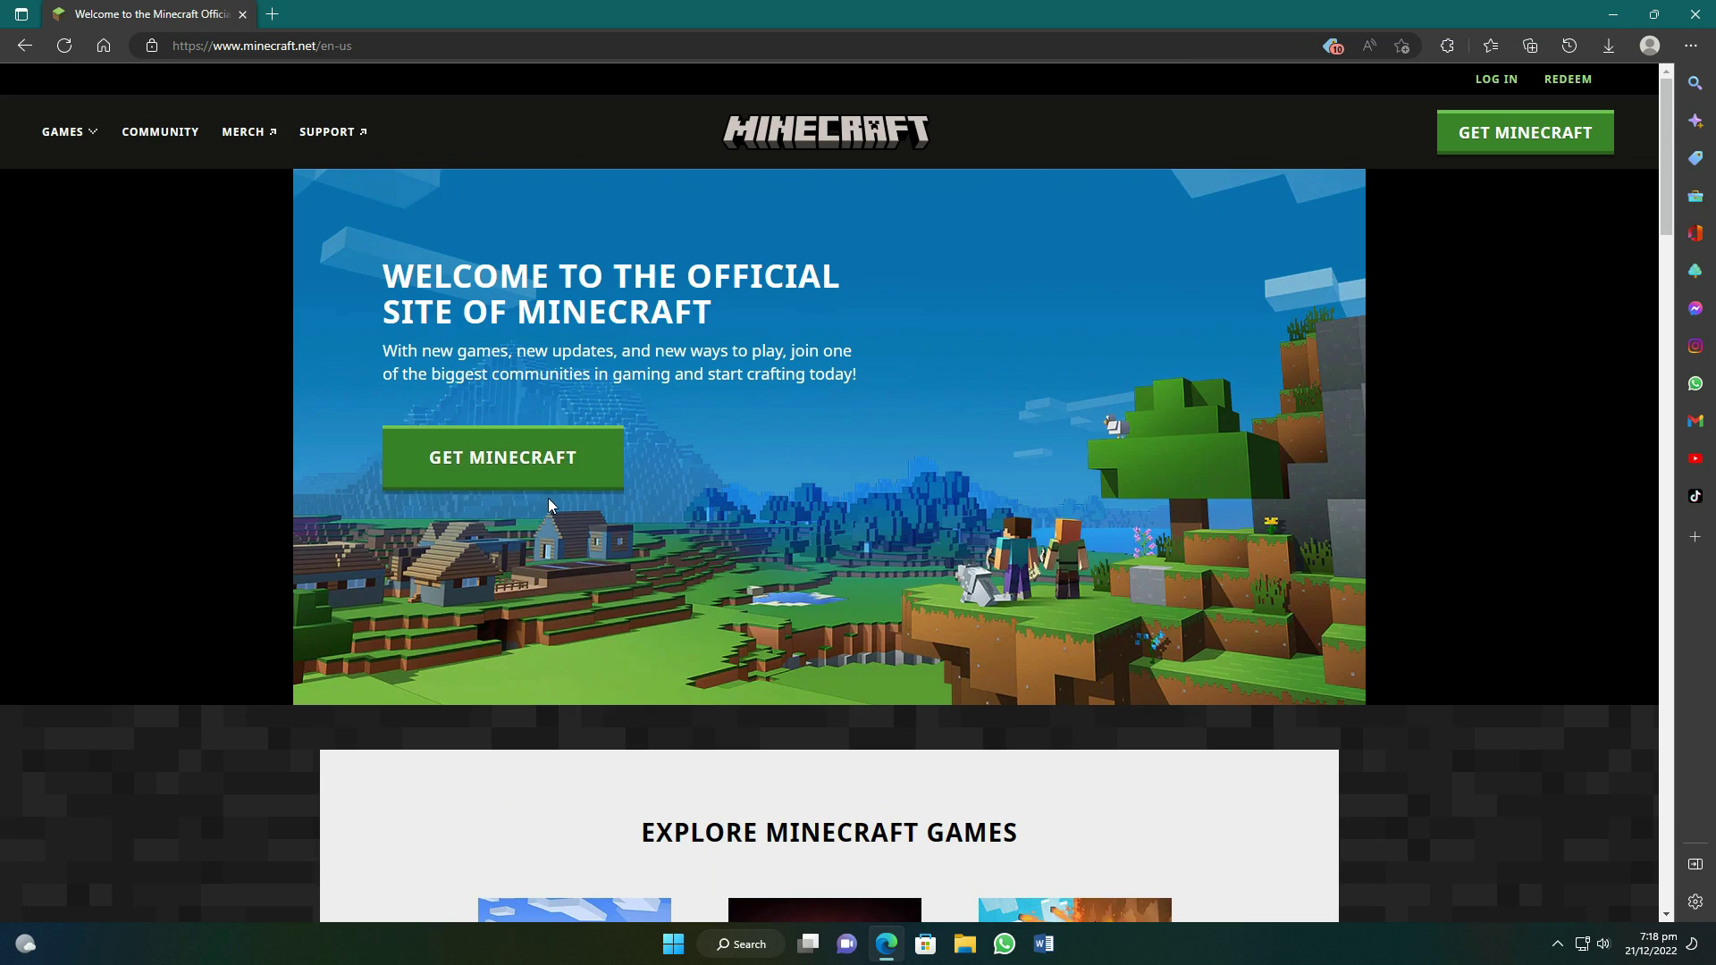
scroll(941, 531, "down", 8)
scroll(938, 532, "down", 5)
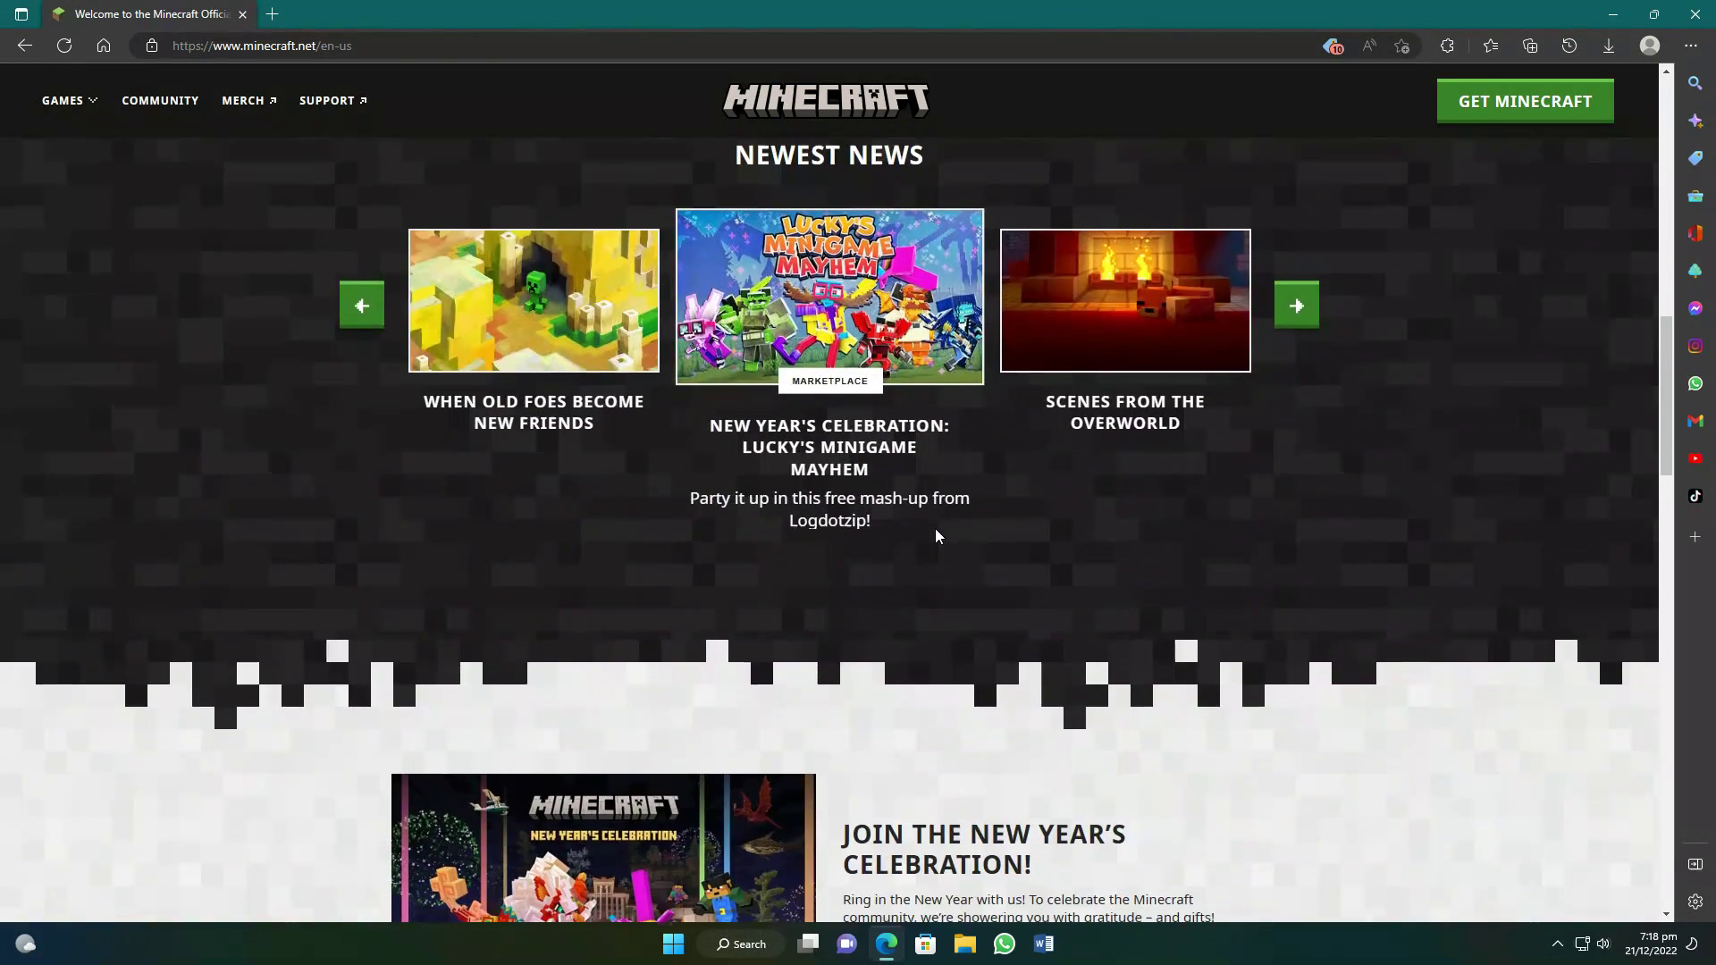
scroll(935, 531, "up", 5)
scroll(934, 531, "up", 8)
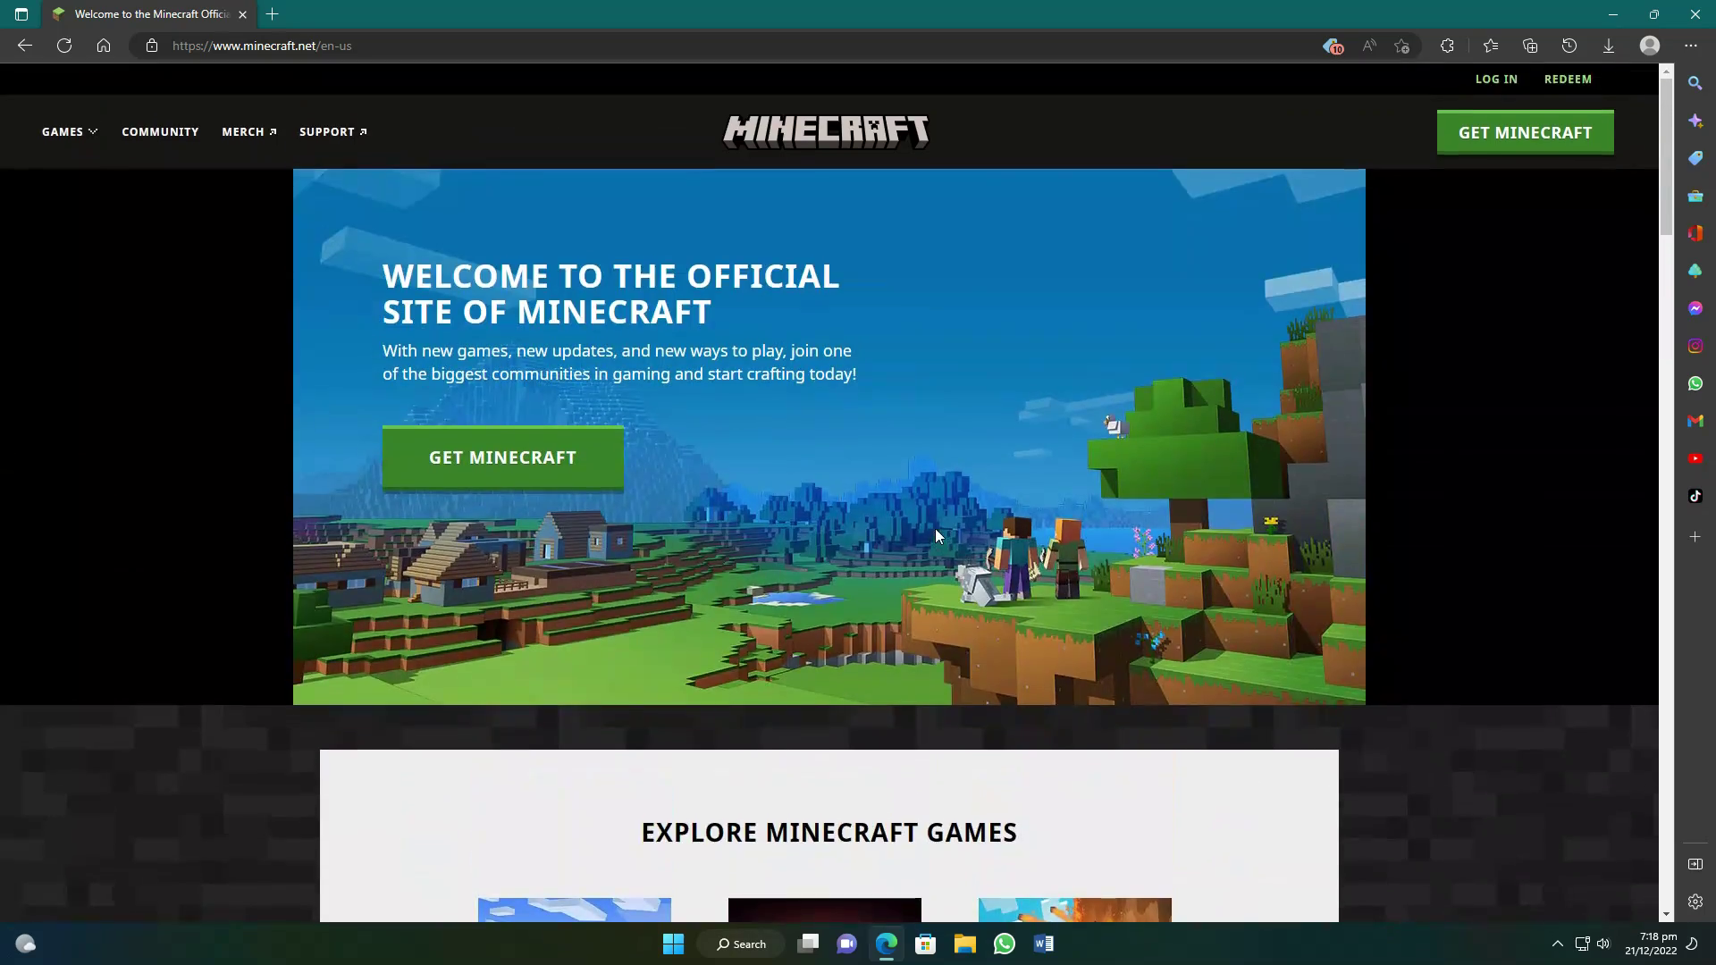
left_click(548, 482)
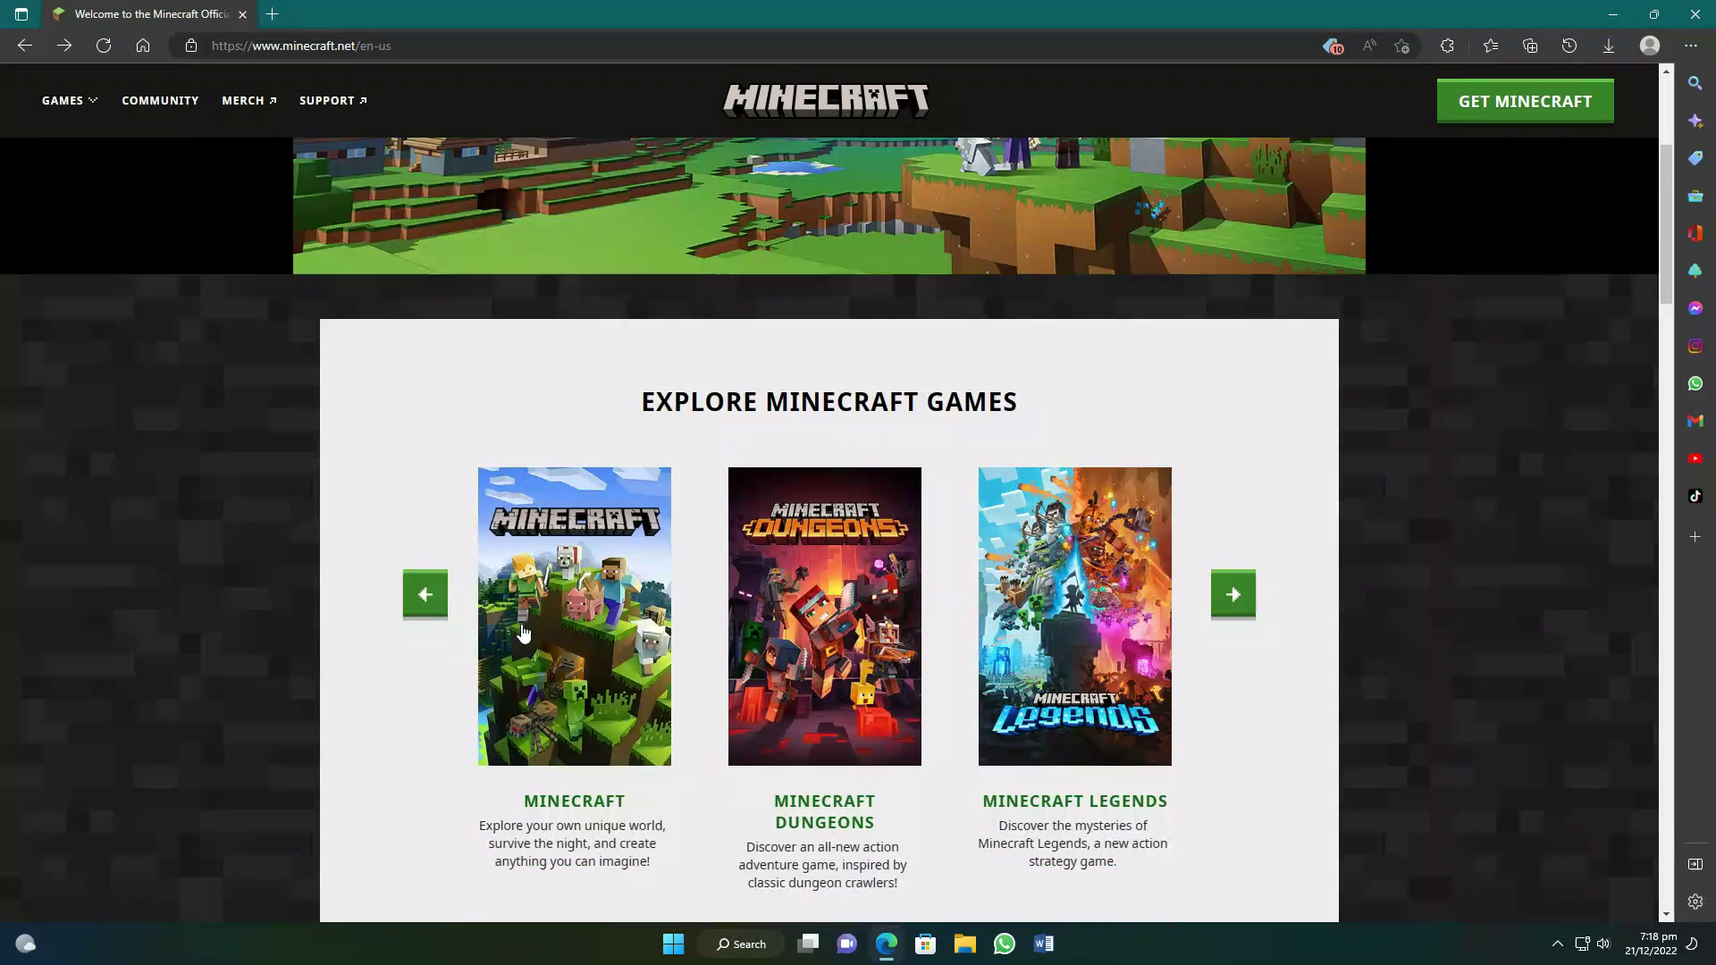
scroll(523, 624, "up", 8)
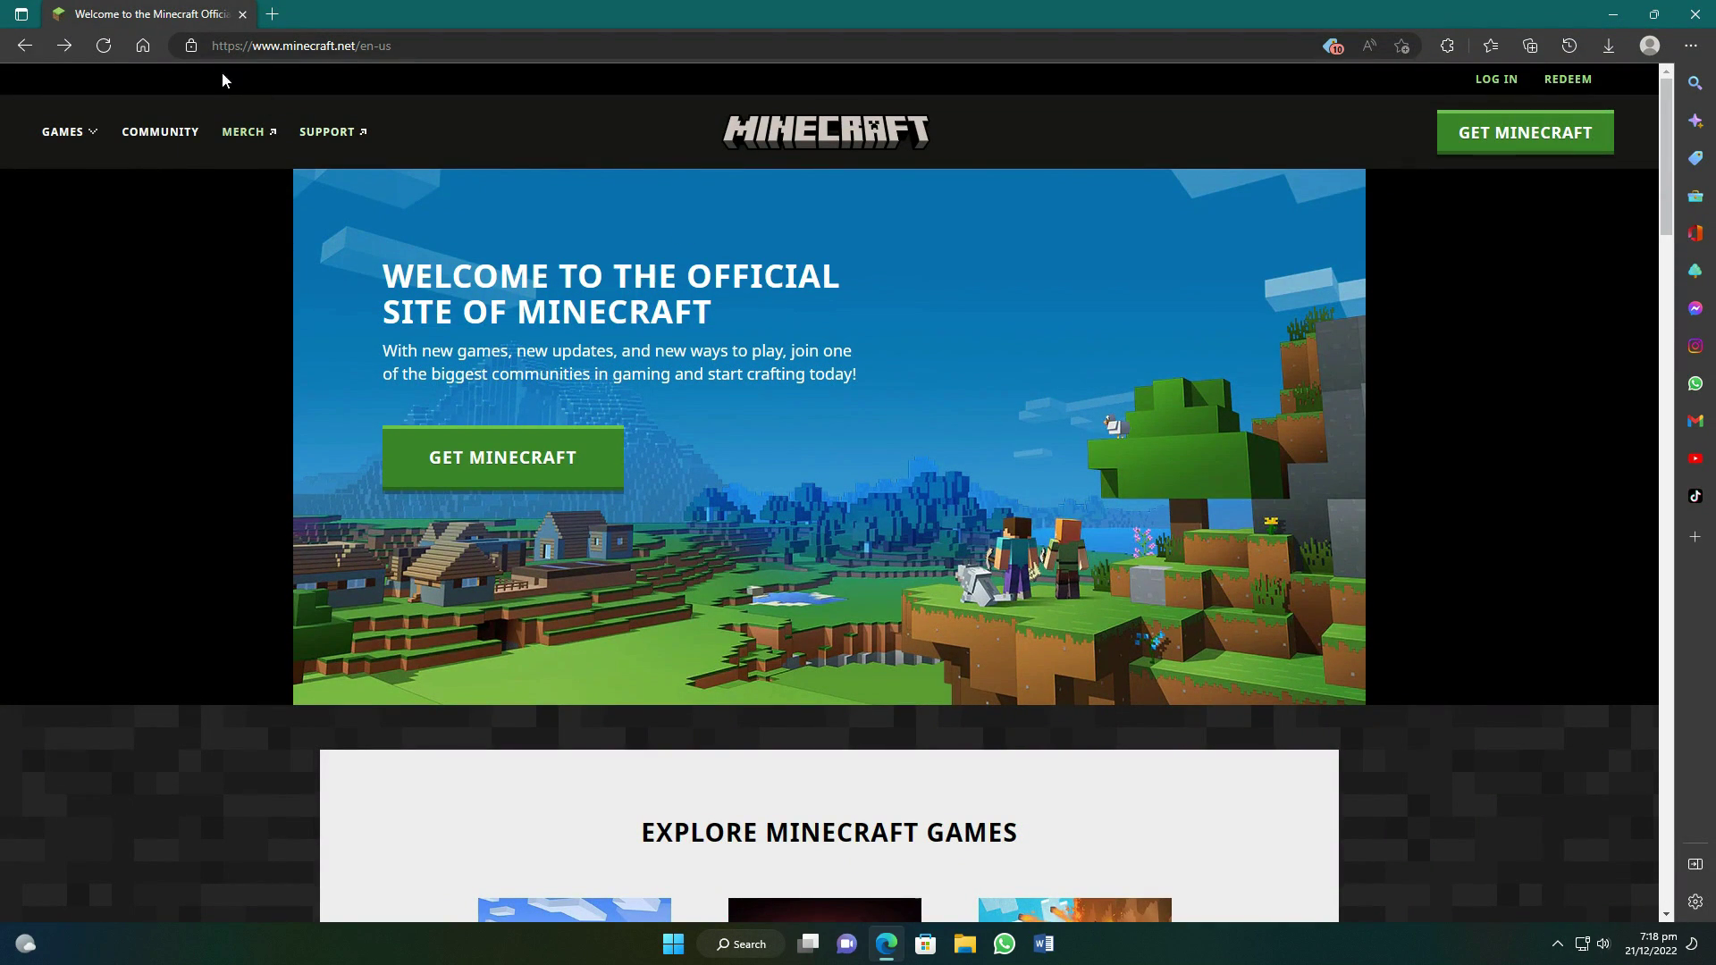
left_click(49, 129)
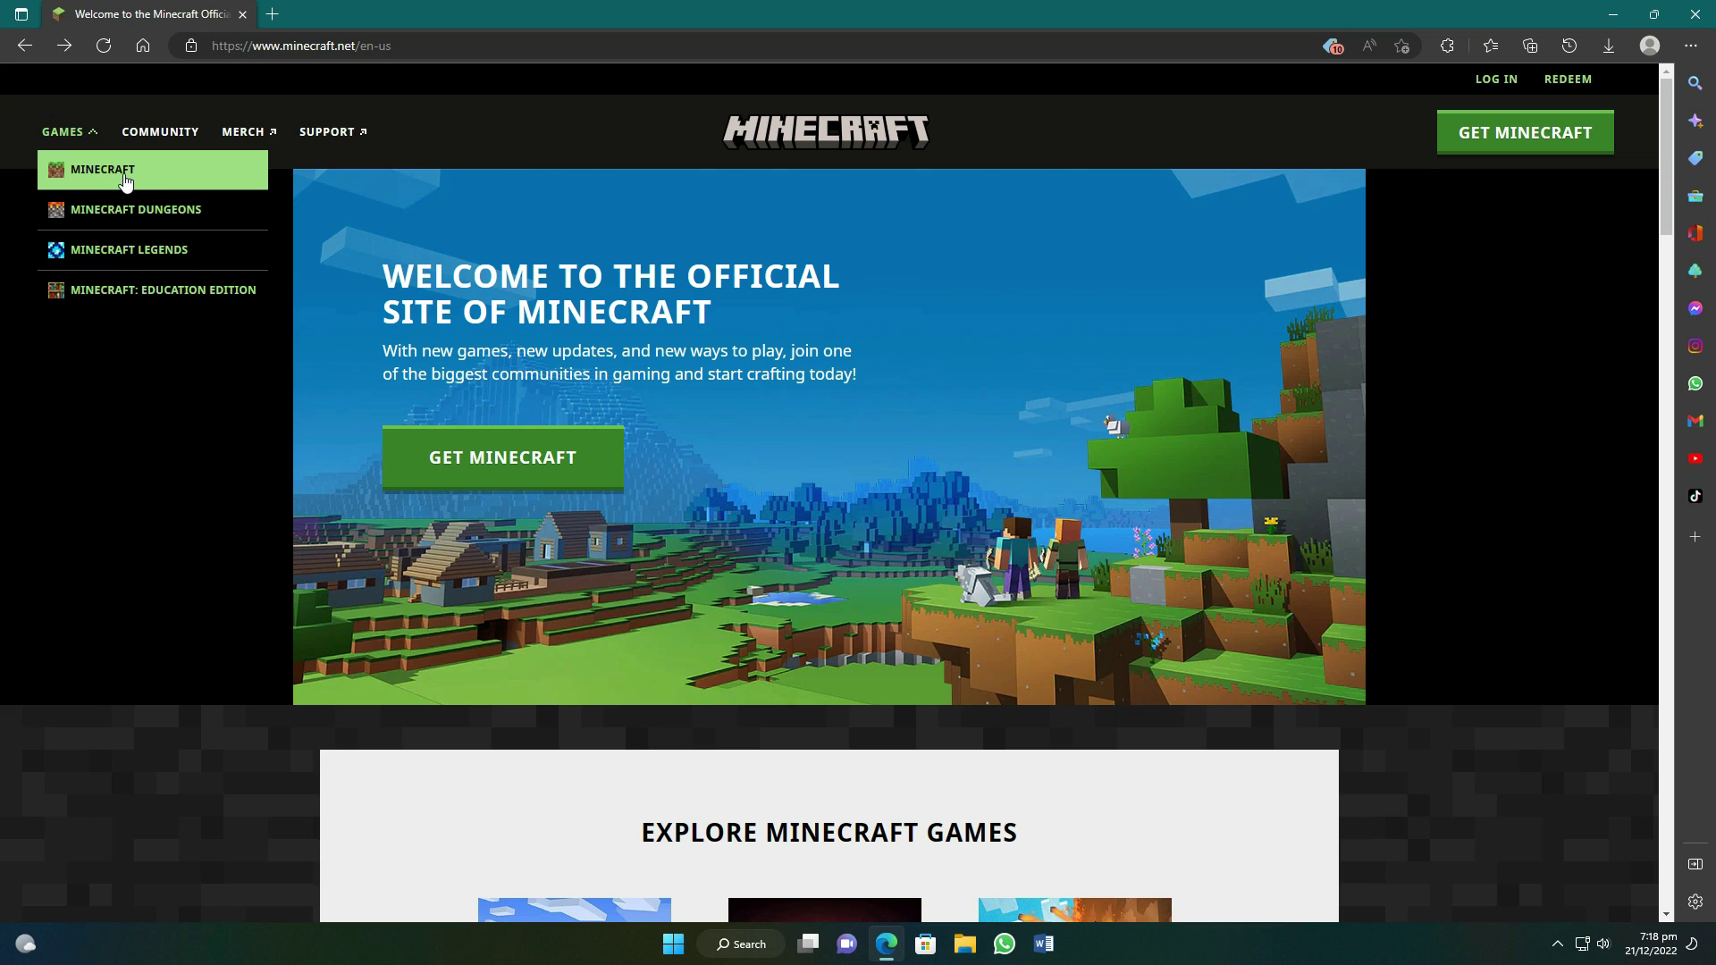
- Open the Minecraft free-trial page from the GAMES list and highlight its trial heading
left_click(125, 181)
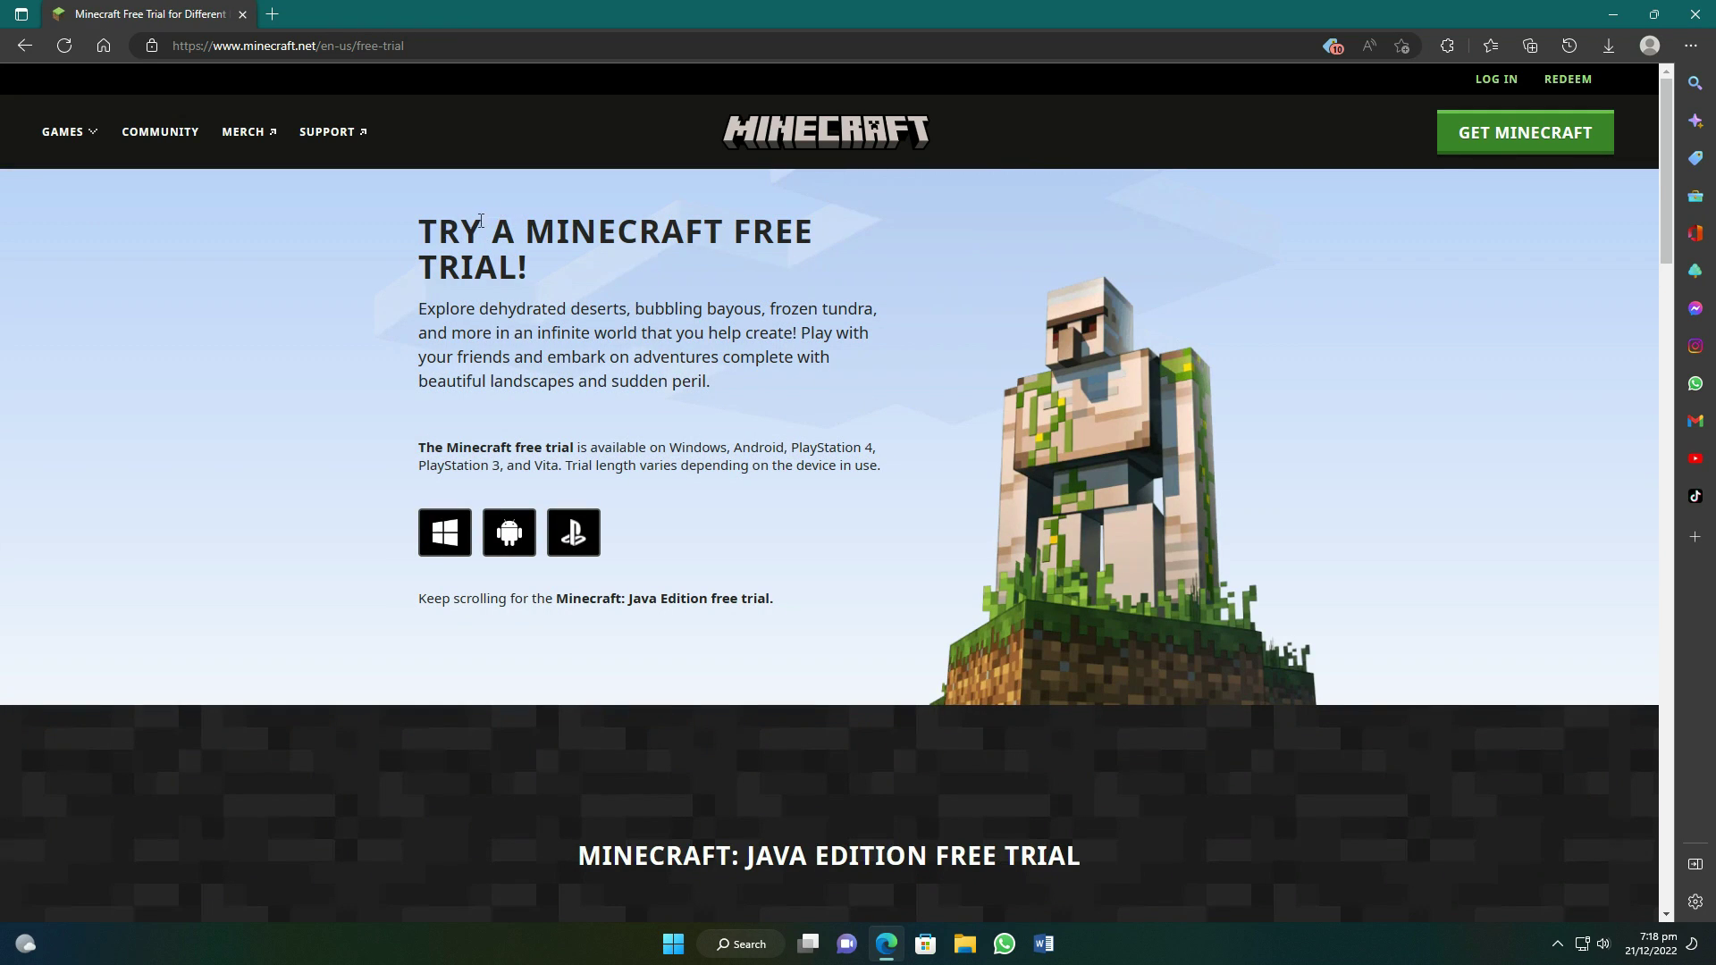
left_click_drag(424, 227, 547, 288)
left_click(802, 287)
- Scroll down to the Java Edition free trial download and back to the top
scroll(921, 347, "down", 3)
scroll(922, 347, "down", 3)
scroll(922, 347, "up", 3)
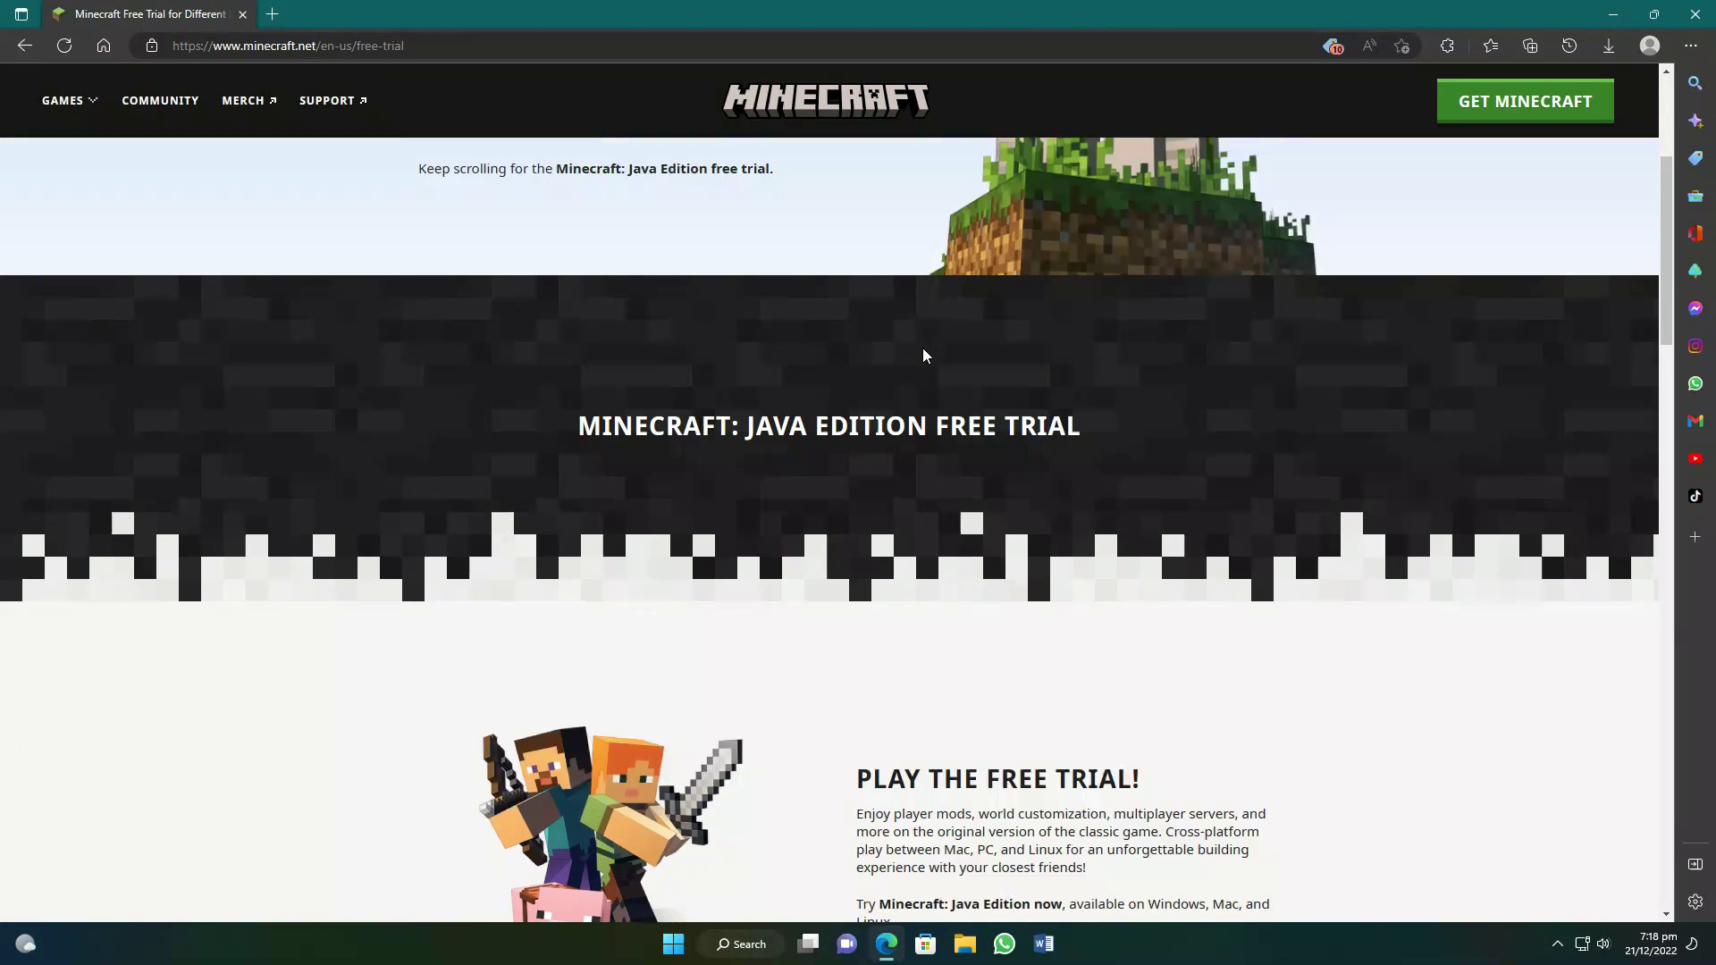
scroll(922, 346, "up", 3)
scroll(515, 359, "down", 3)
scroll(625, 501, "down", 5)
scroll(804, 680, "down", 5)
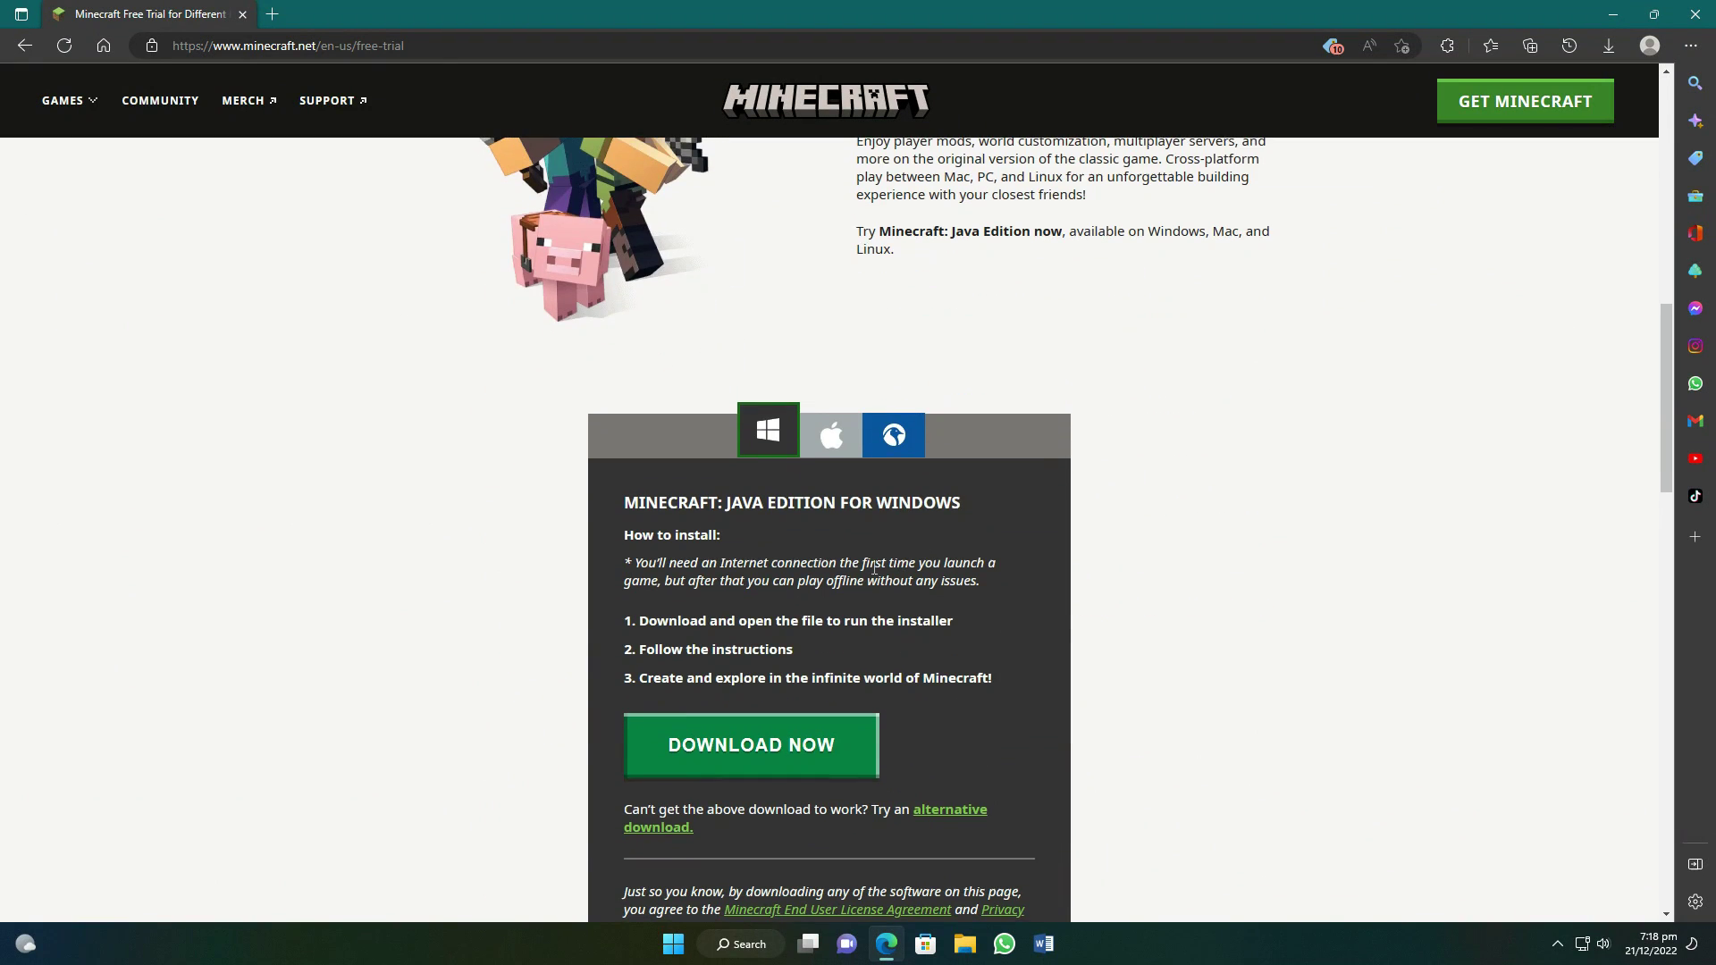
scroll(782, 747, "up", 5)
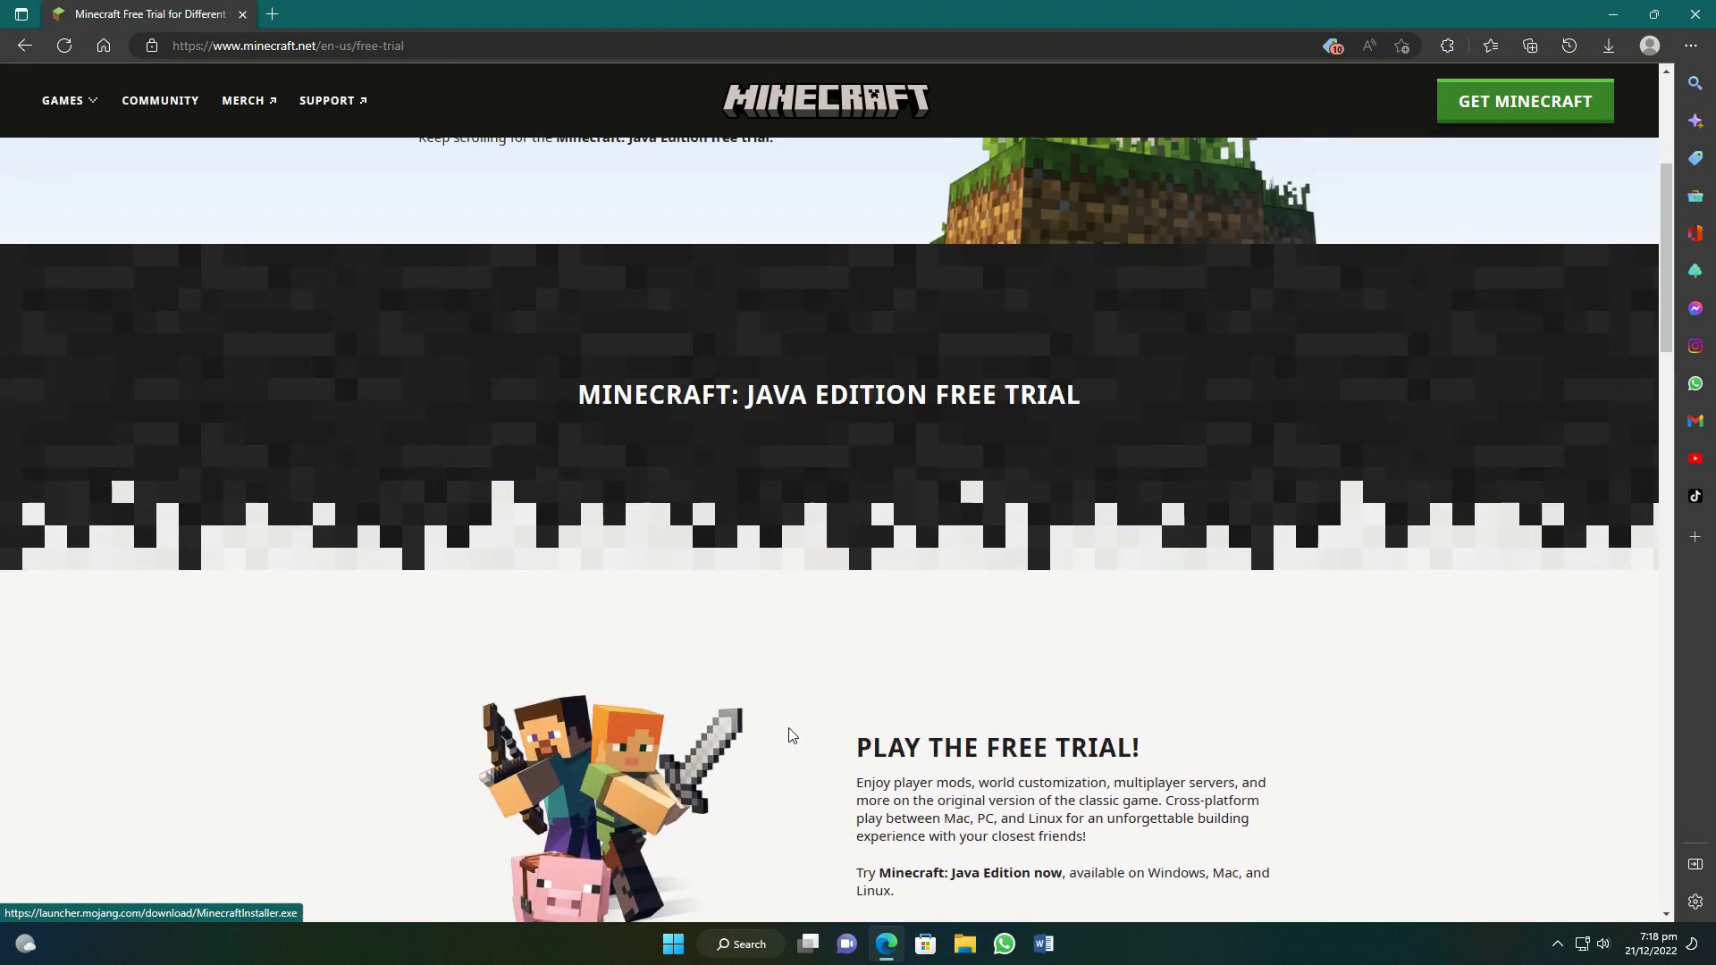
scroll(815, 722, "up", 5)
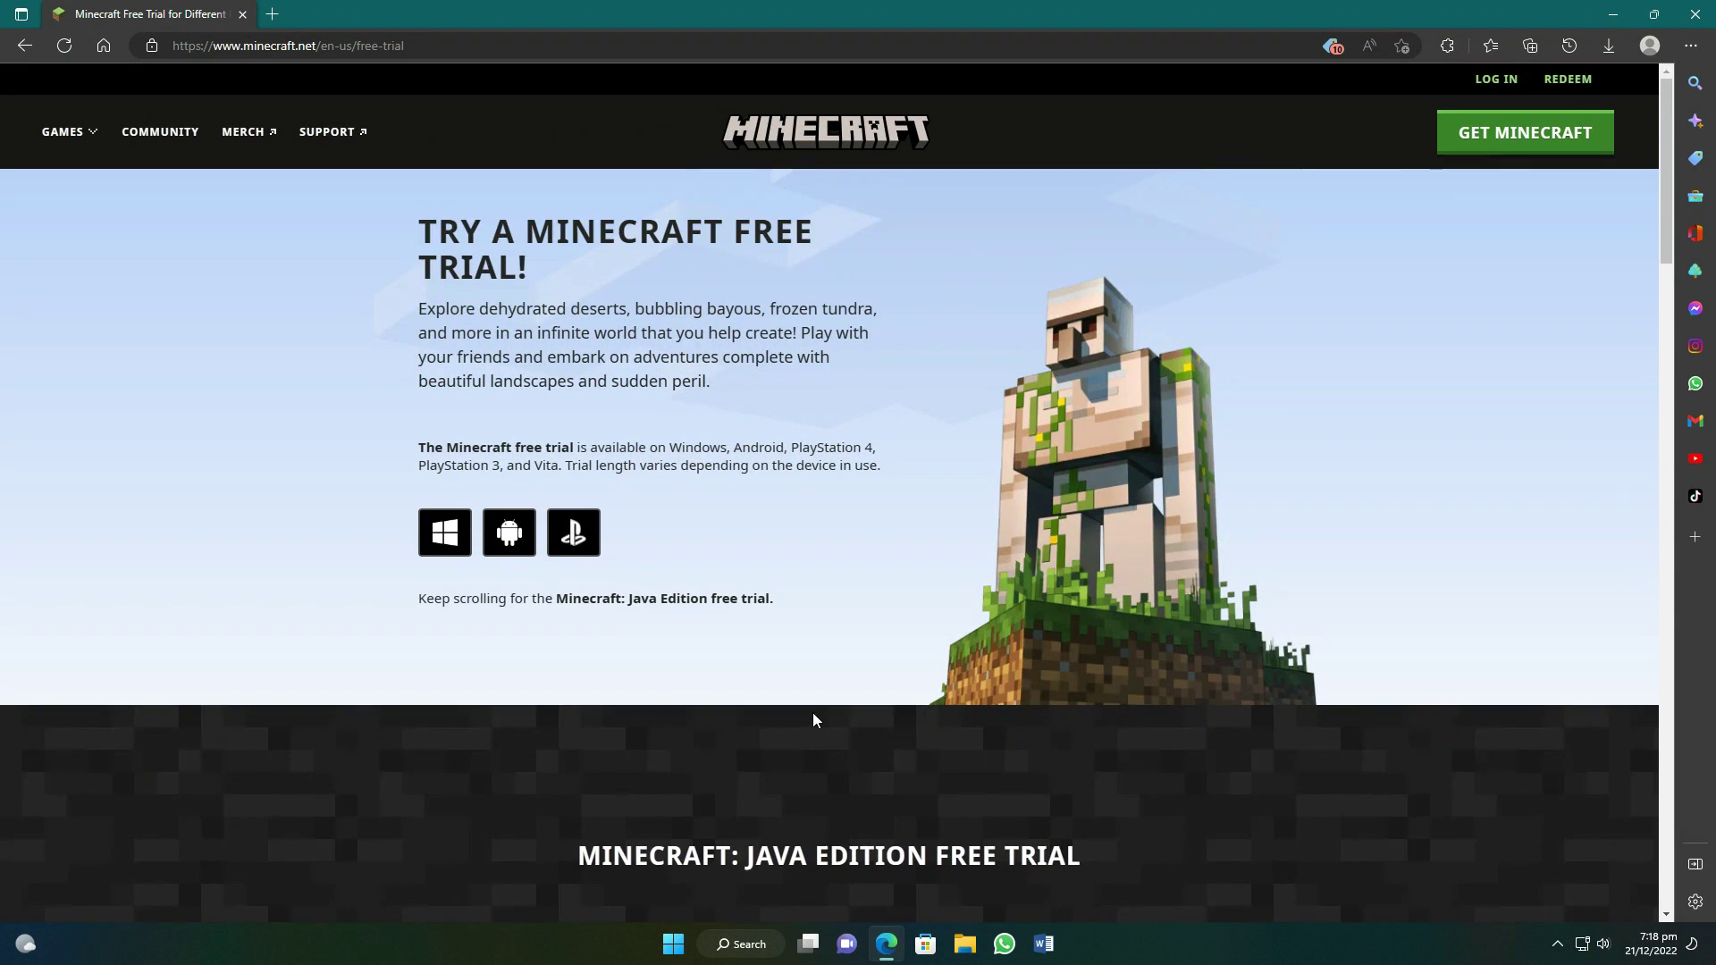
- Request the Minecraft for Windows free trial in the store and sign in with the PIN
left_click(435, 541)
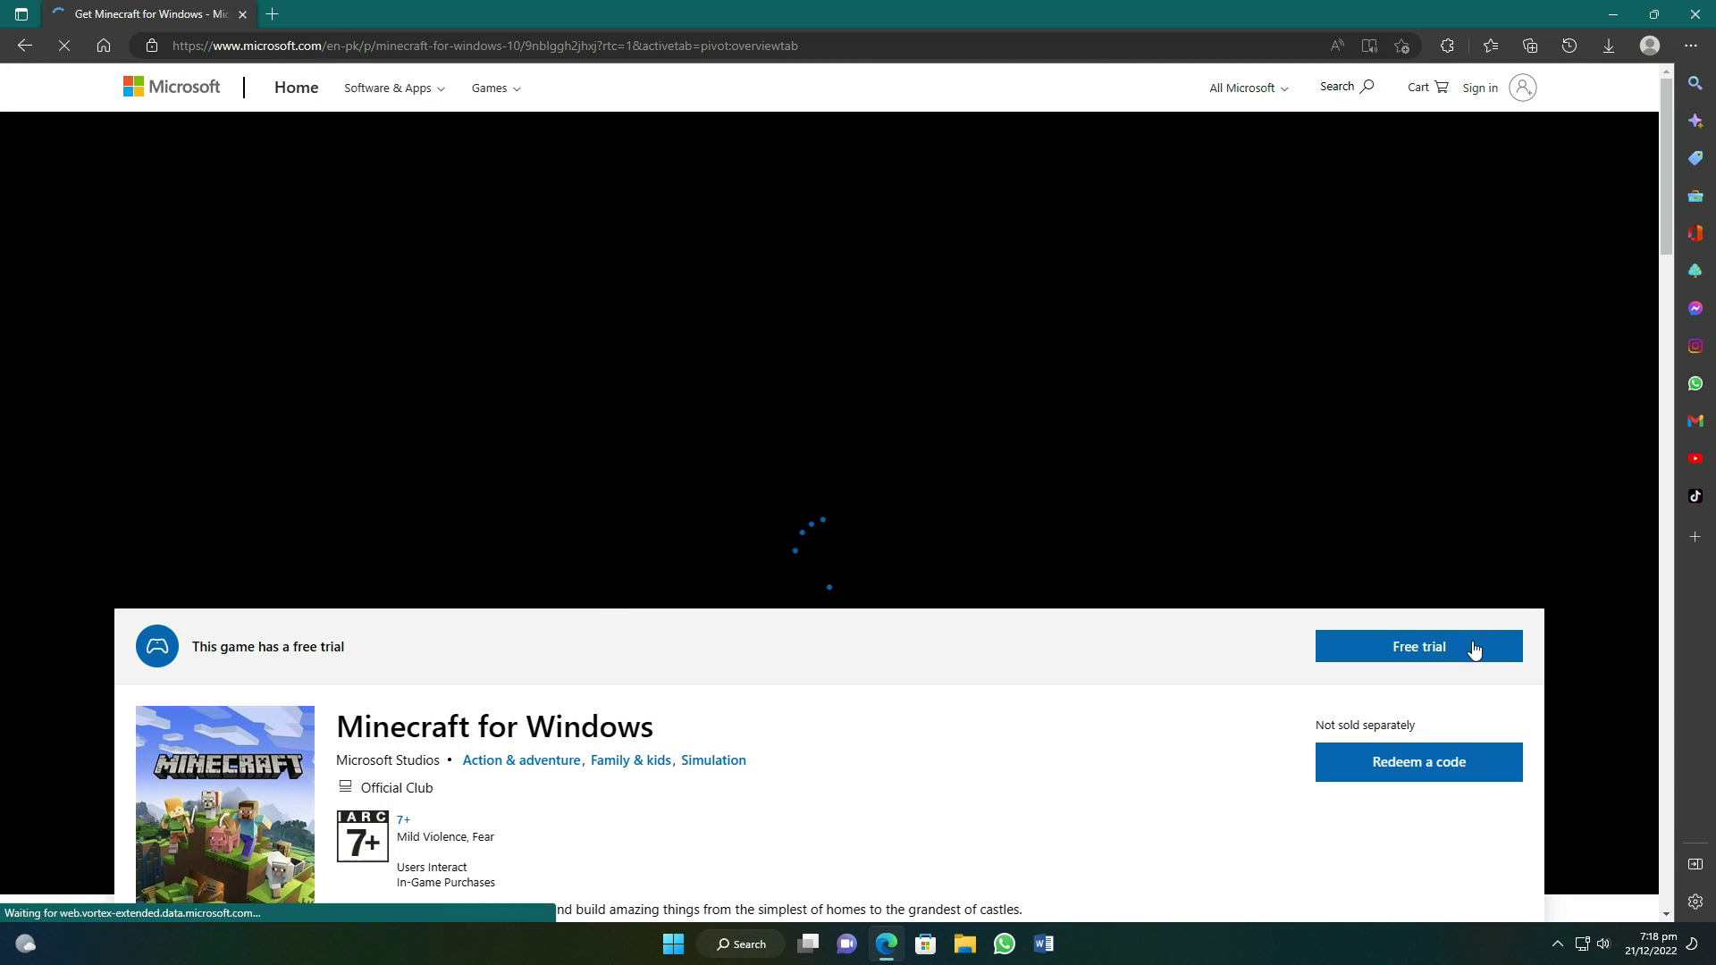
left_click(1473, 649)
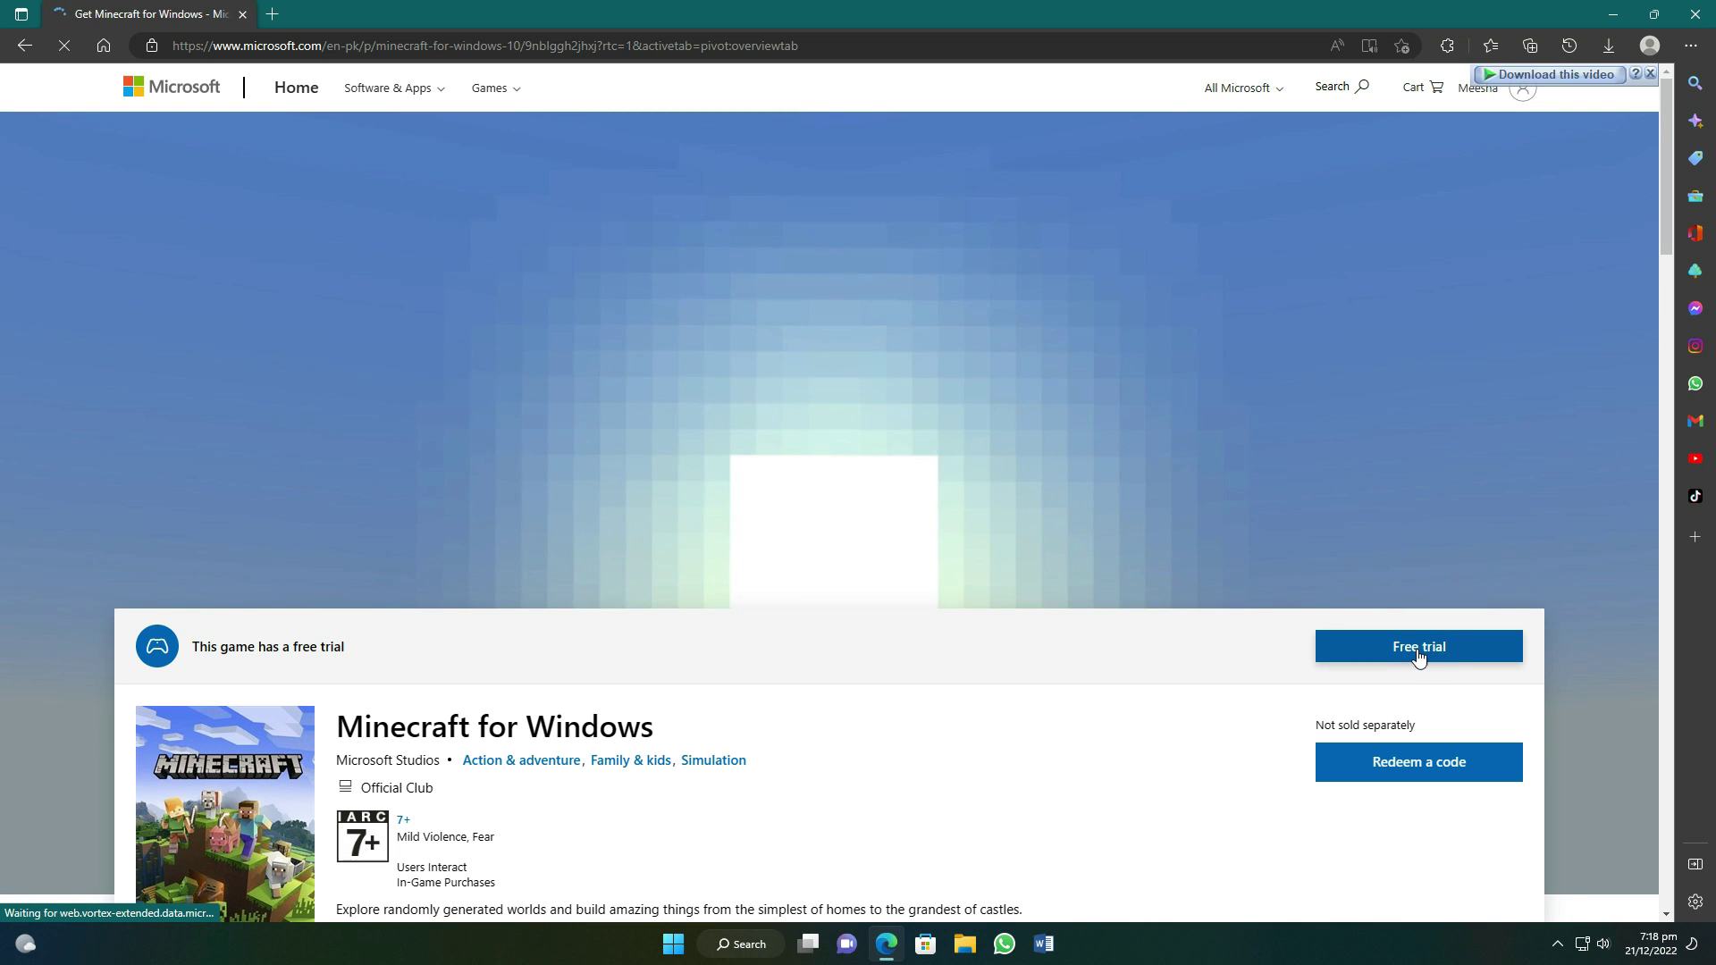
left_click(1449, 653)
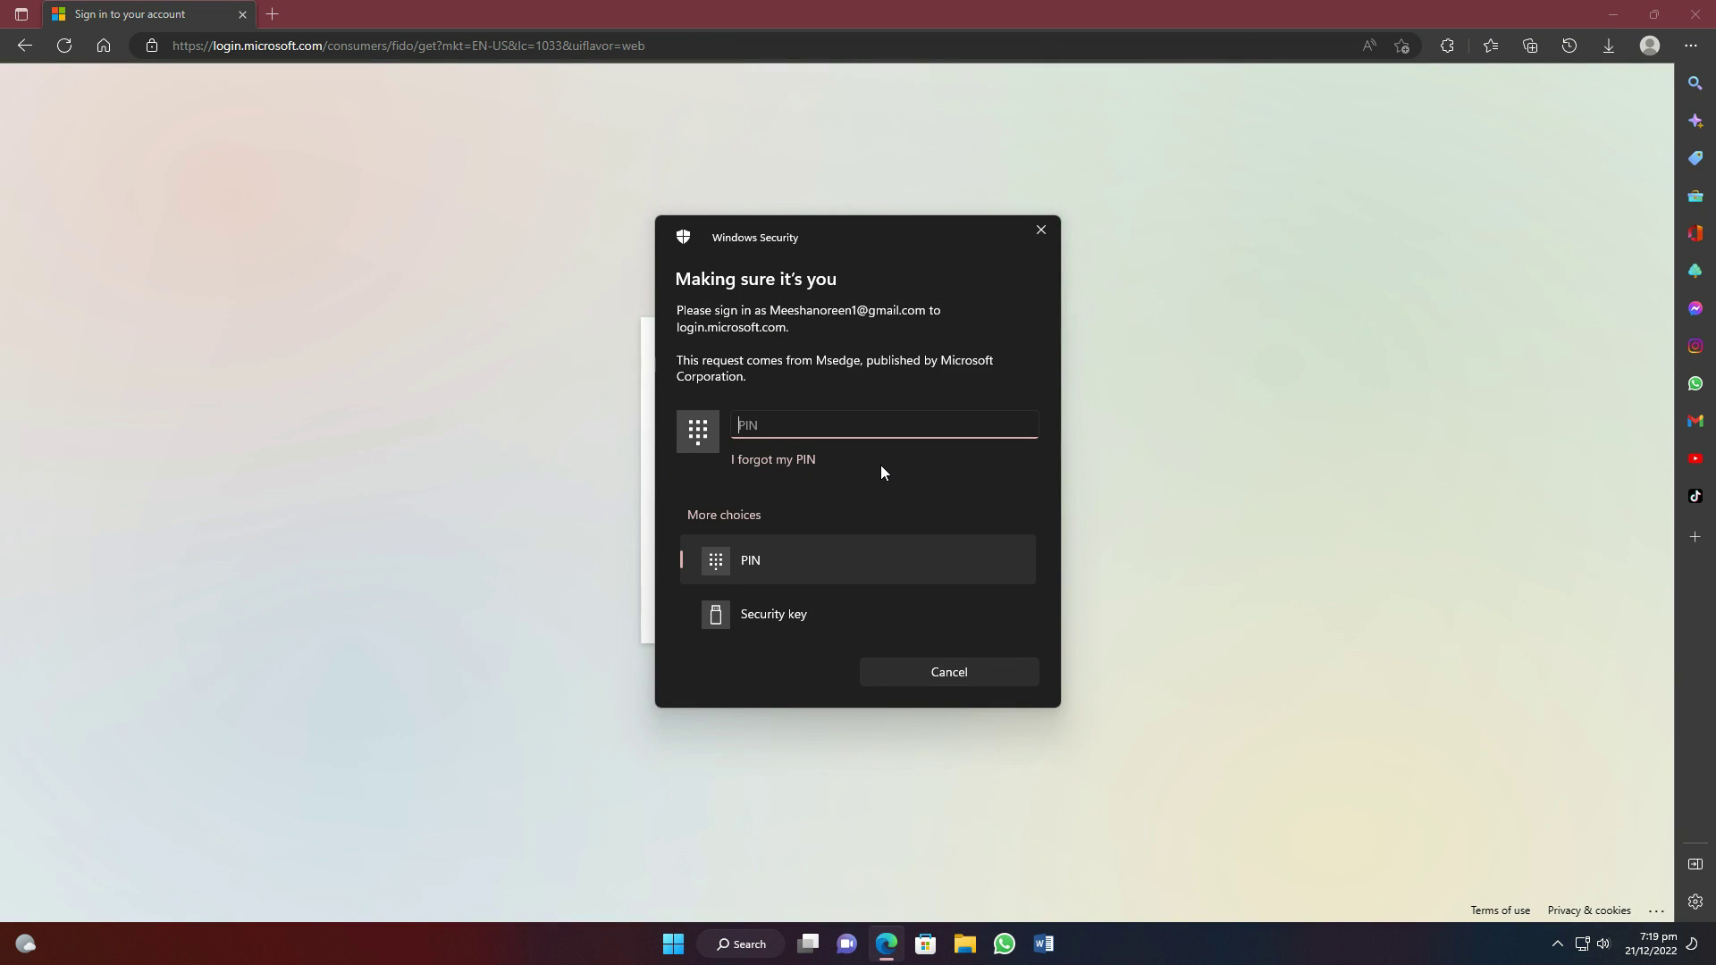
type("••••")
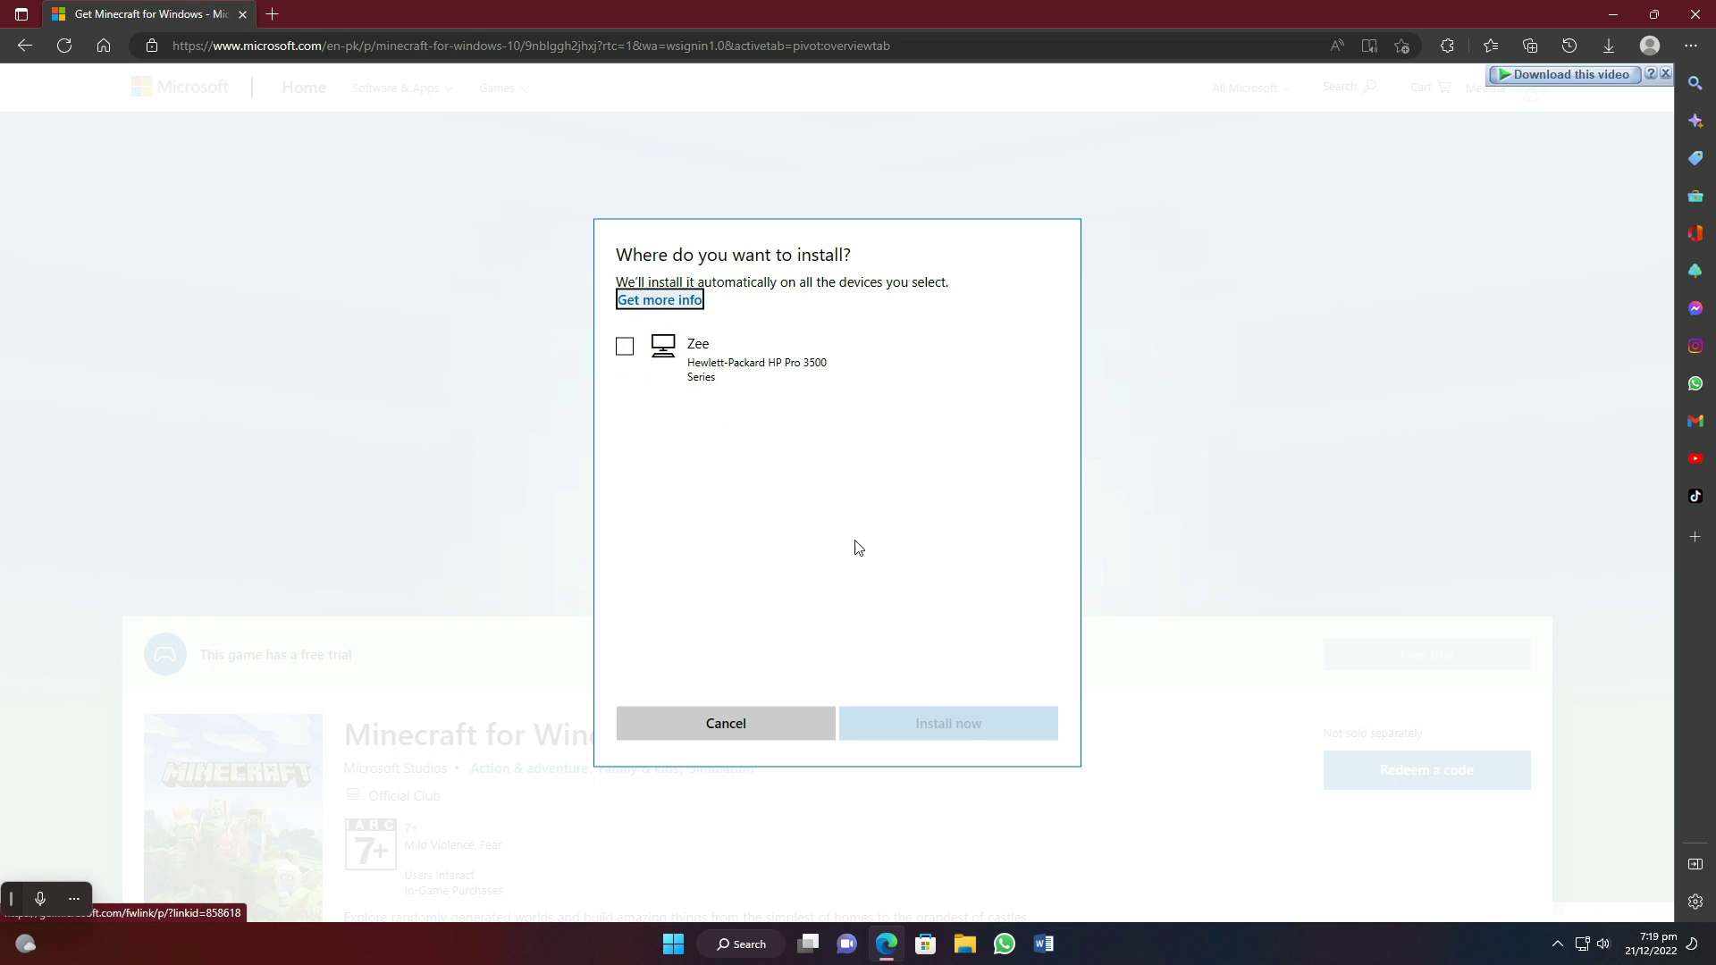
- Install the trial on the Hewlett-Packard PC and highlight the trial-owned confirmation
left_click(670, 358)
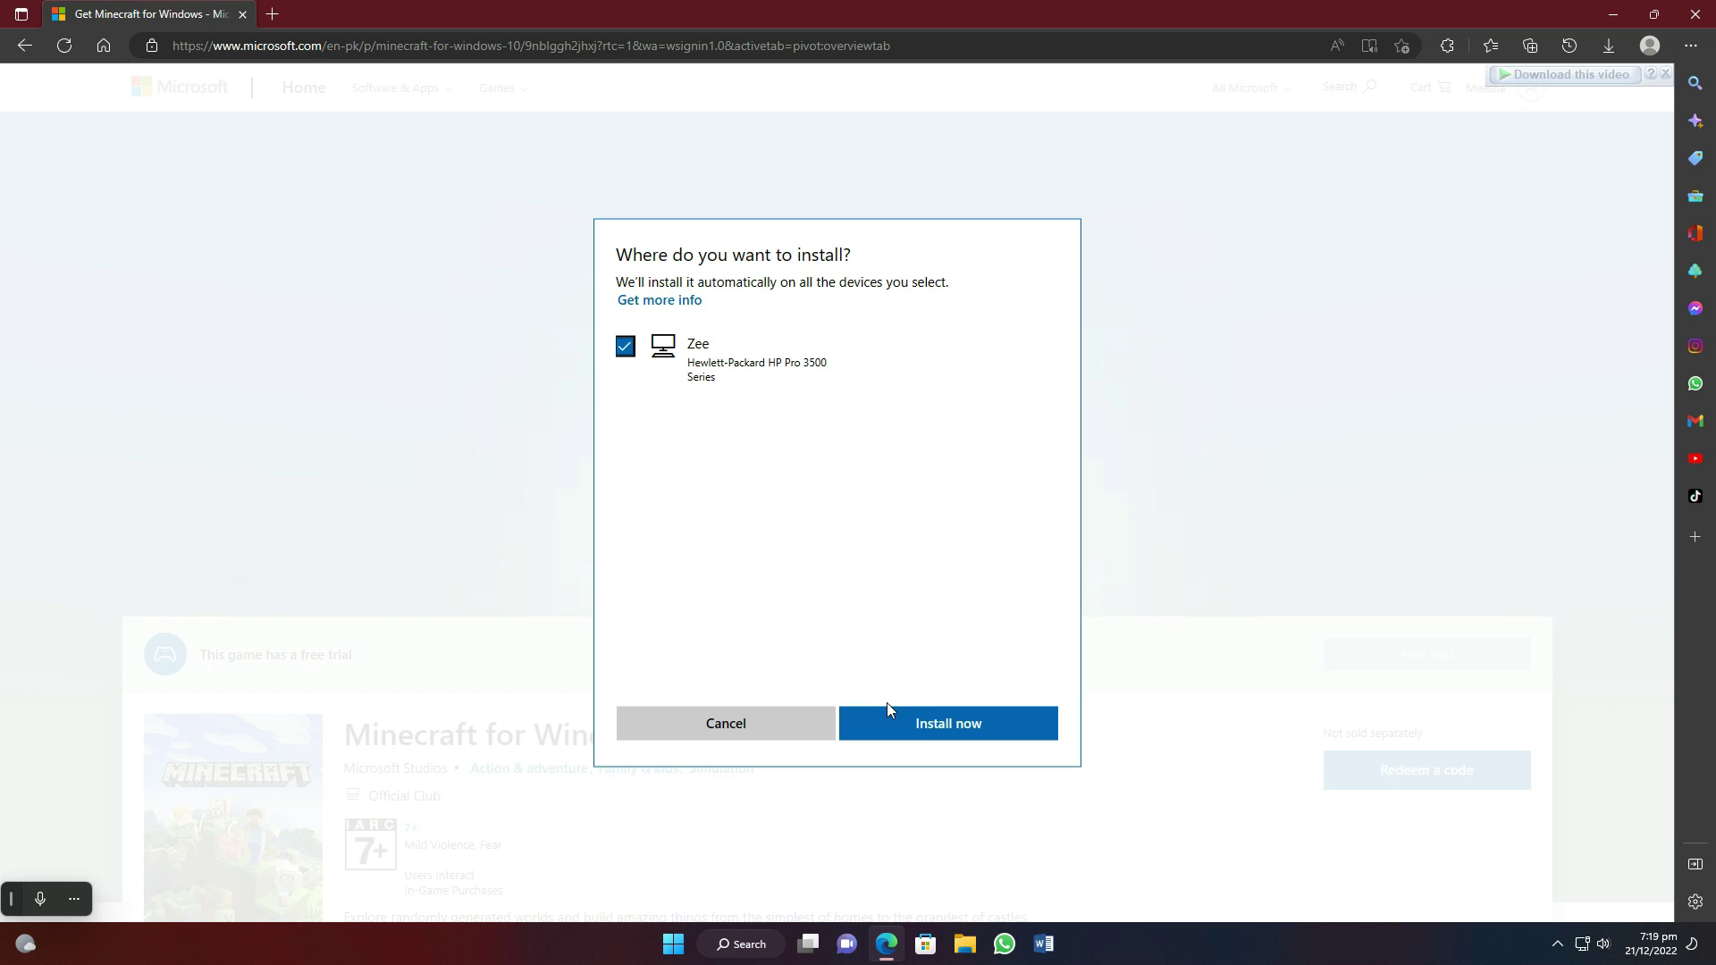
left_click(732, 723)
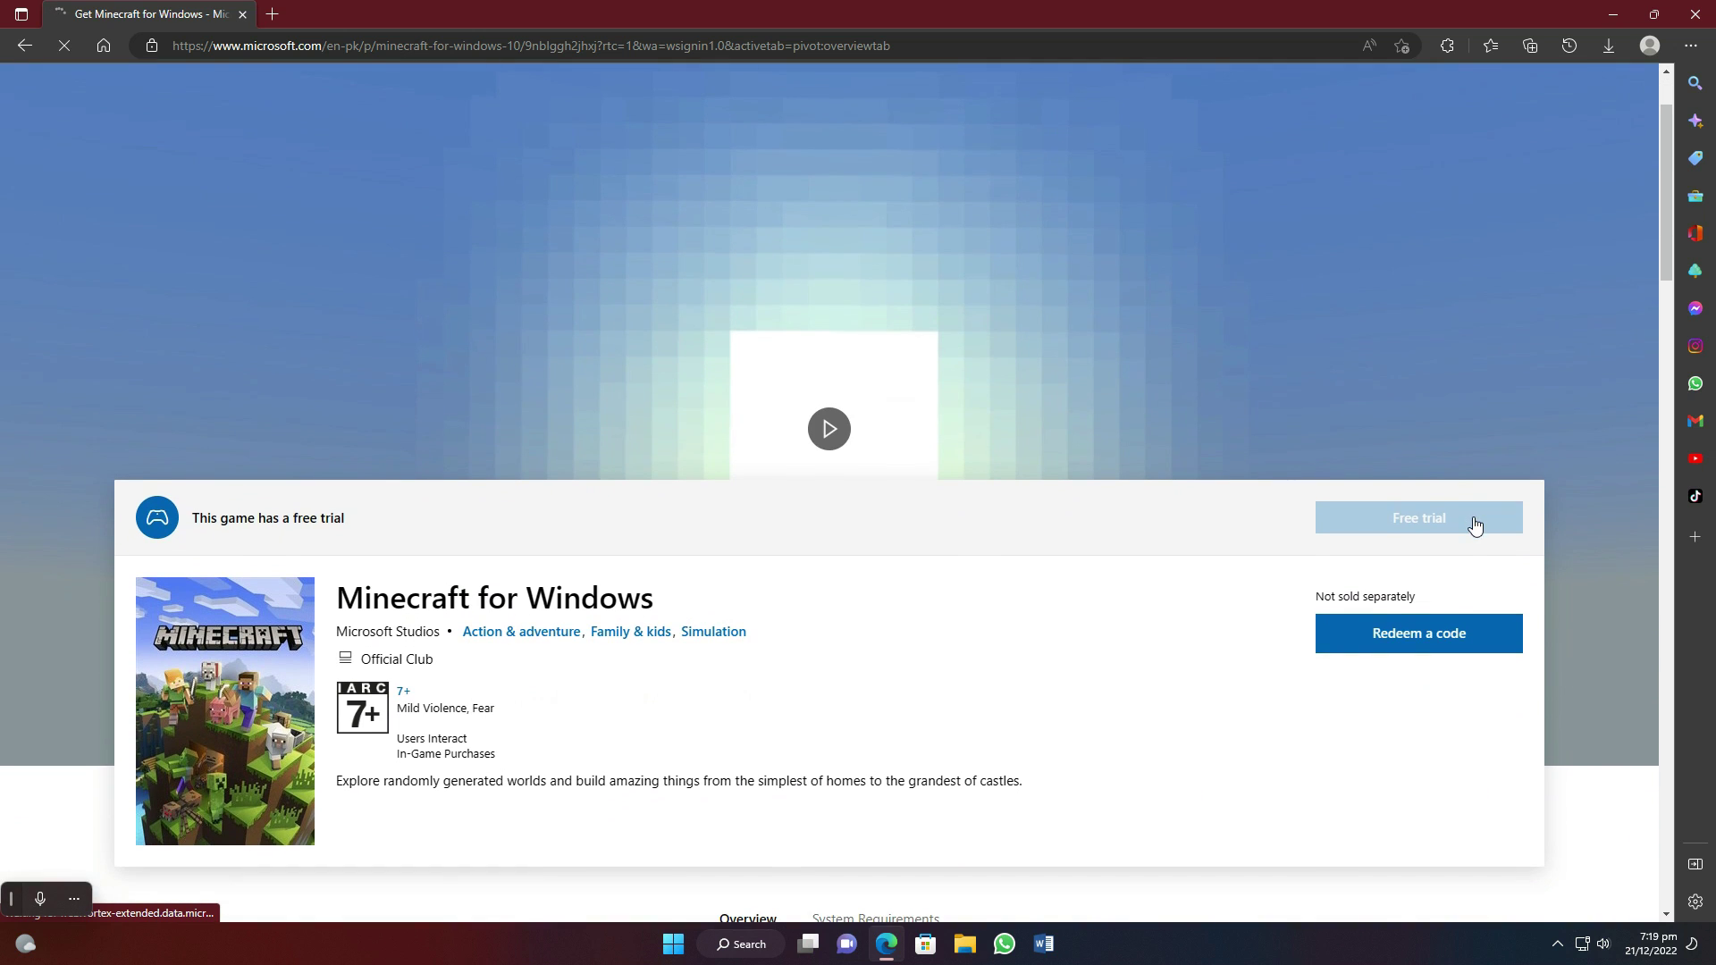
scroll(1340, 523, "down", 1)
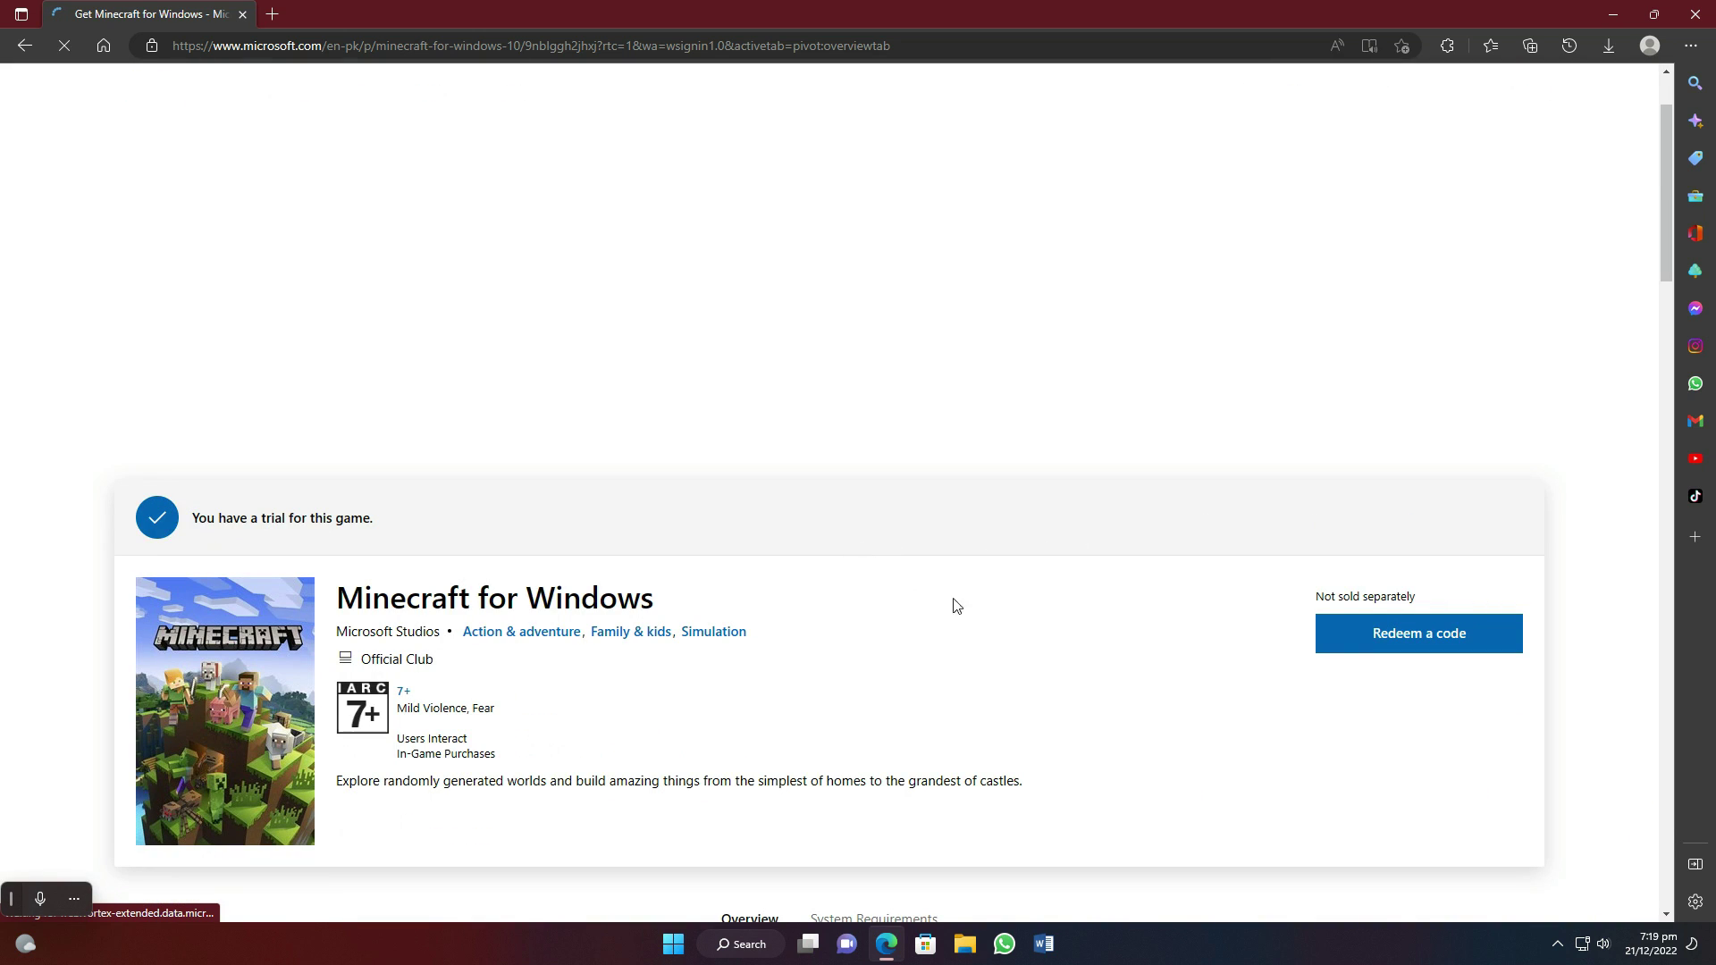
scroll(1417, 536, "up", 1)
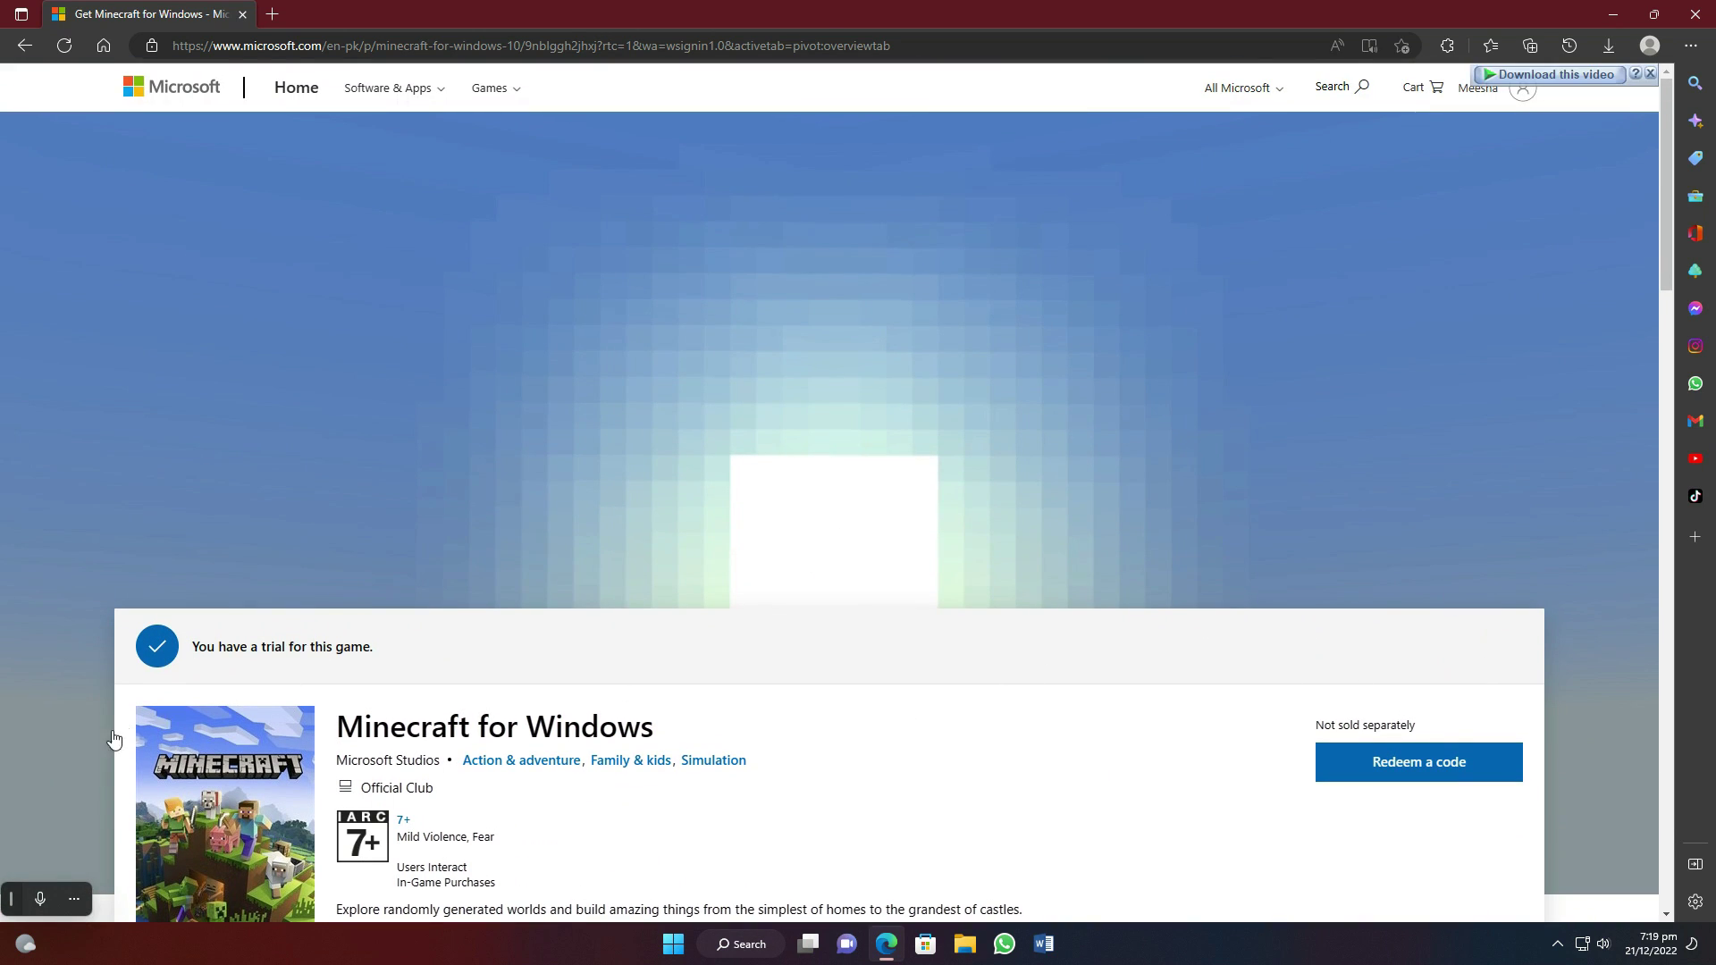
left_click_drag(407, 649, 207, 649)
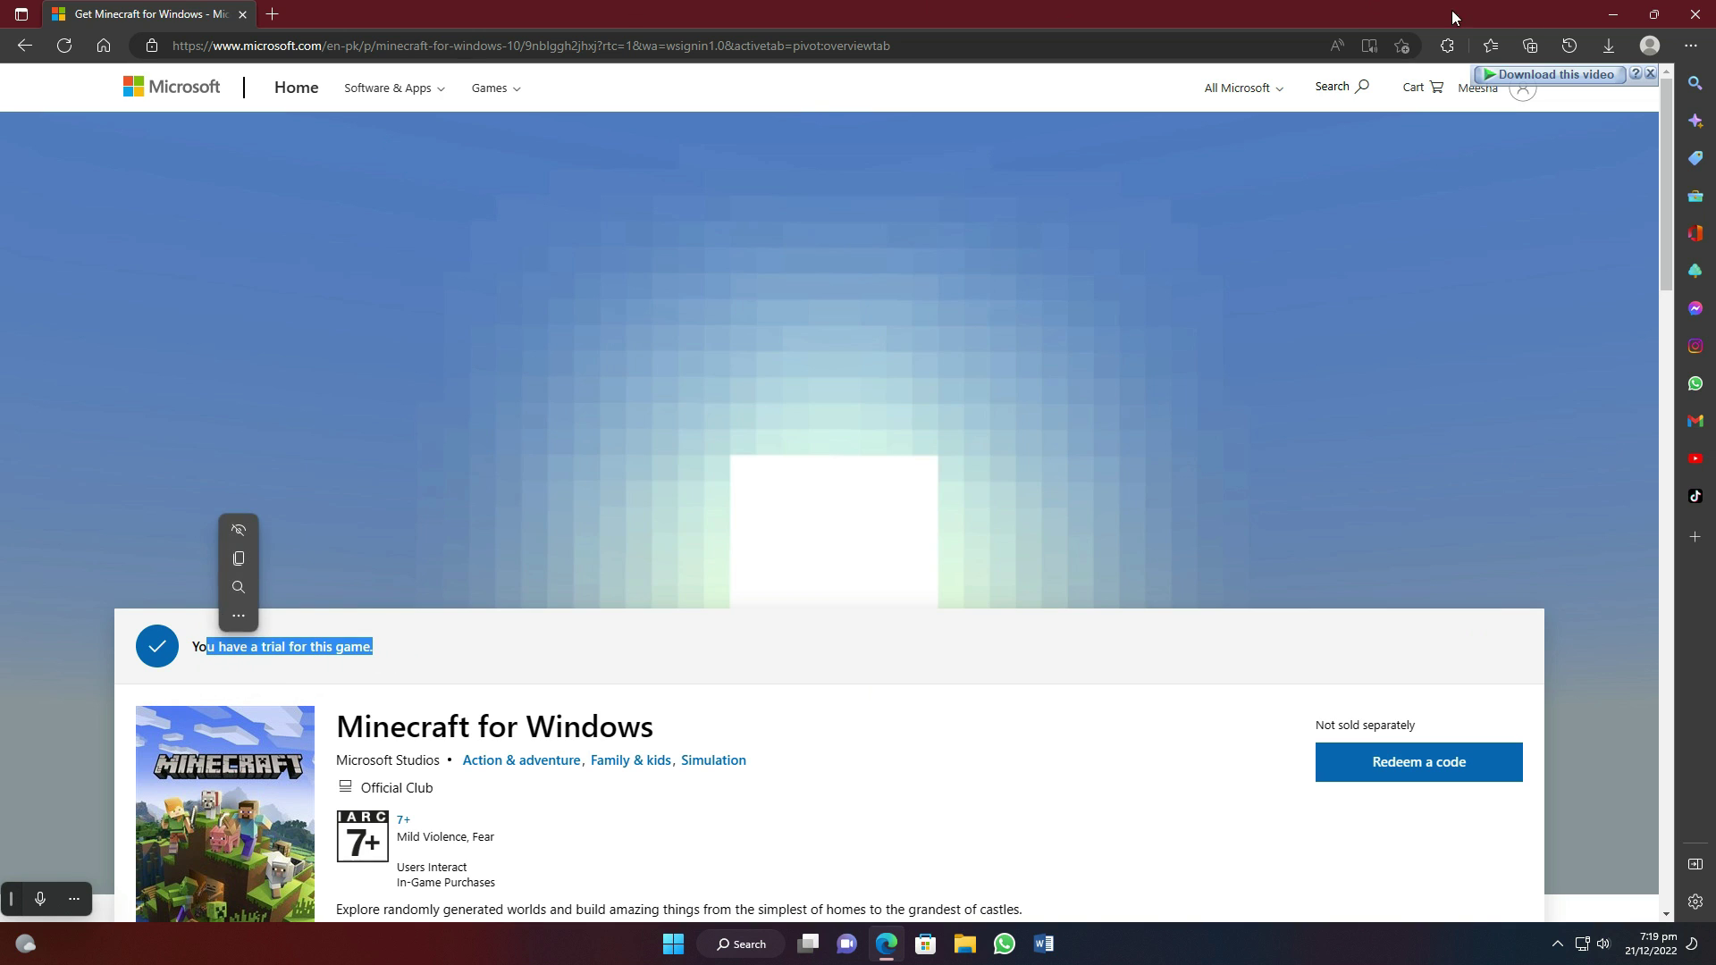
- Close Edge, open and maximize the Microsoft Store app, and search for 'minecraft launcher'
left_click(242, 15)
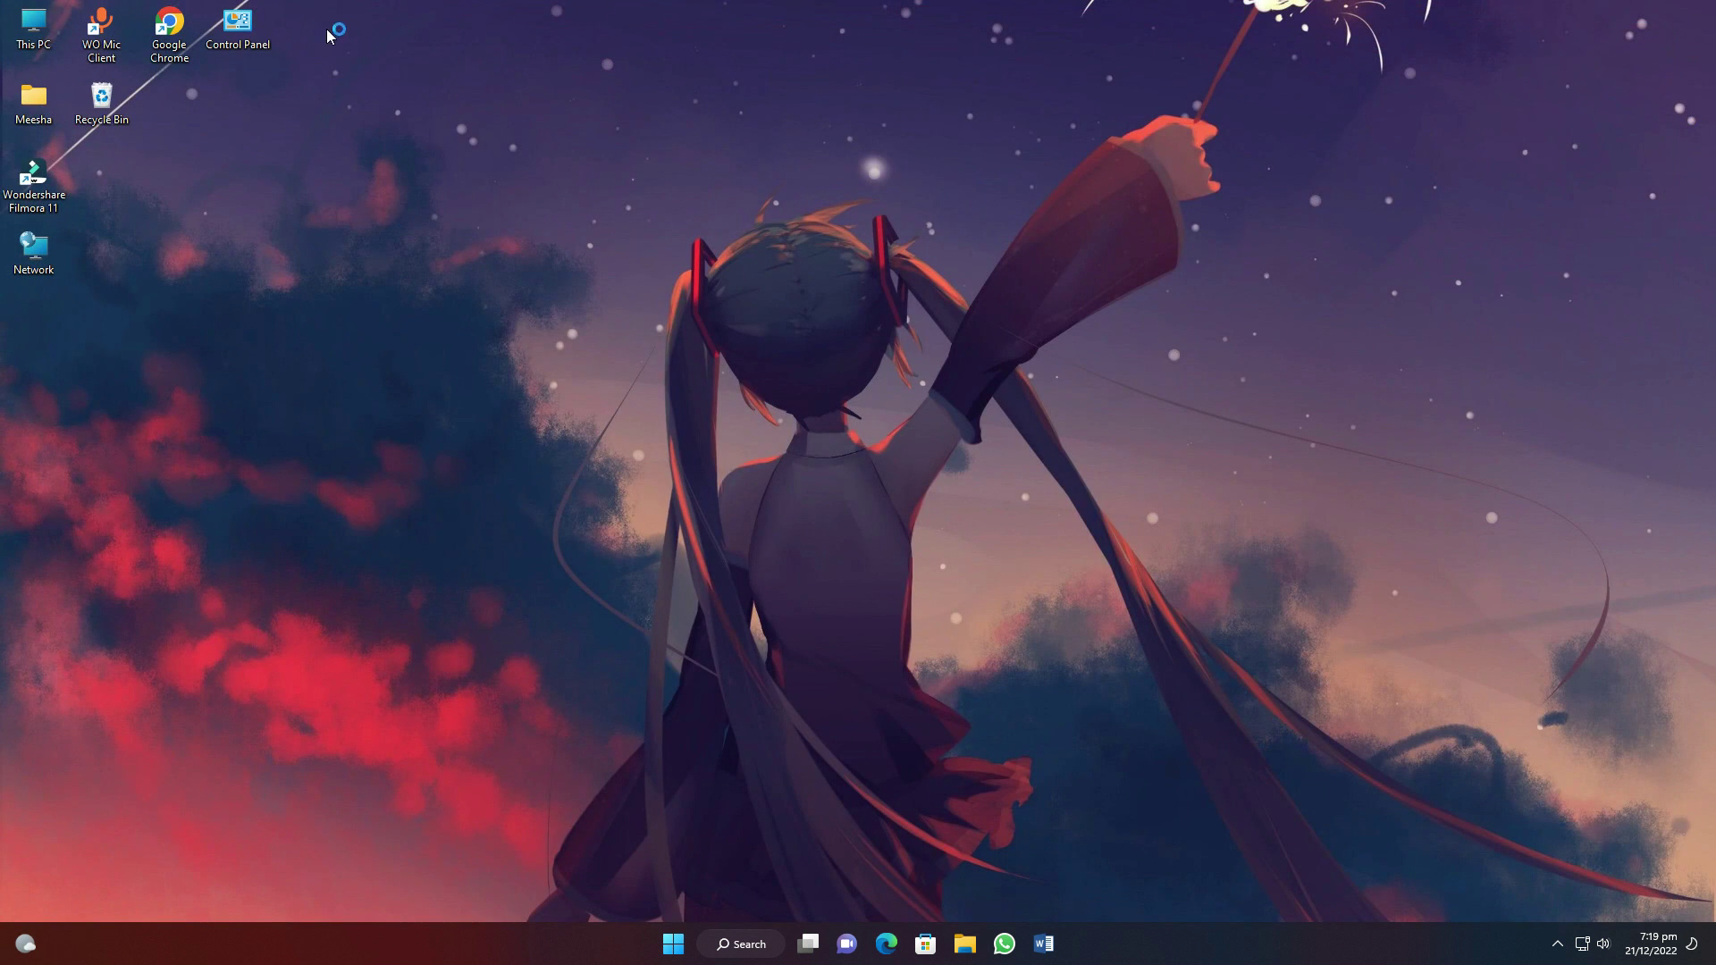
left_click(930, 953)
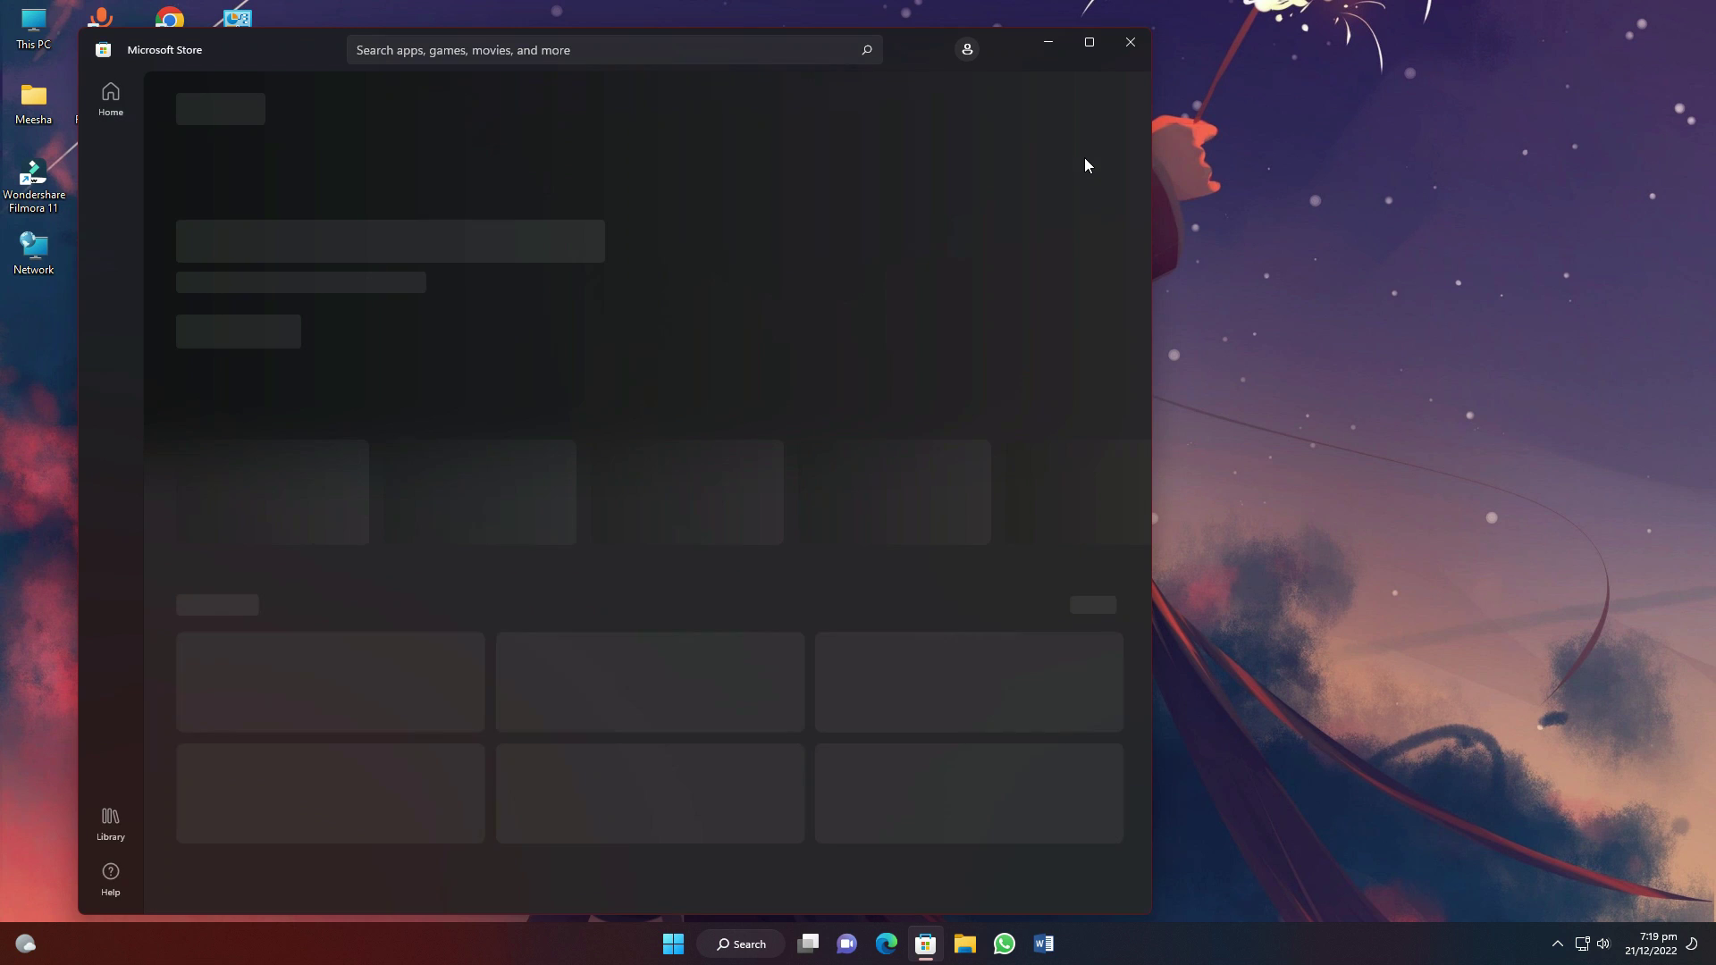
left_click(1092, 43)
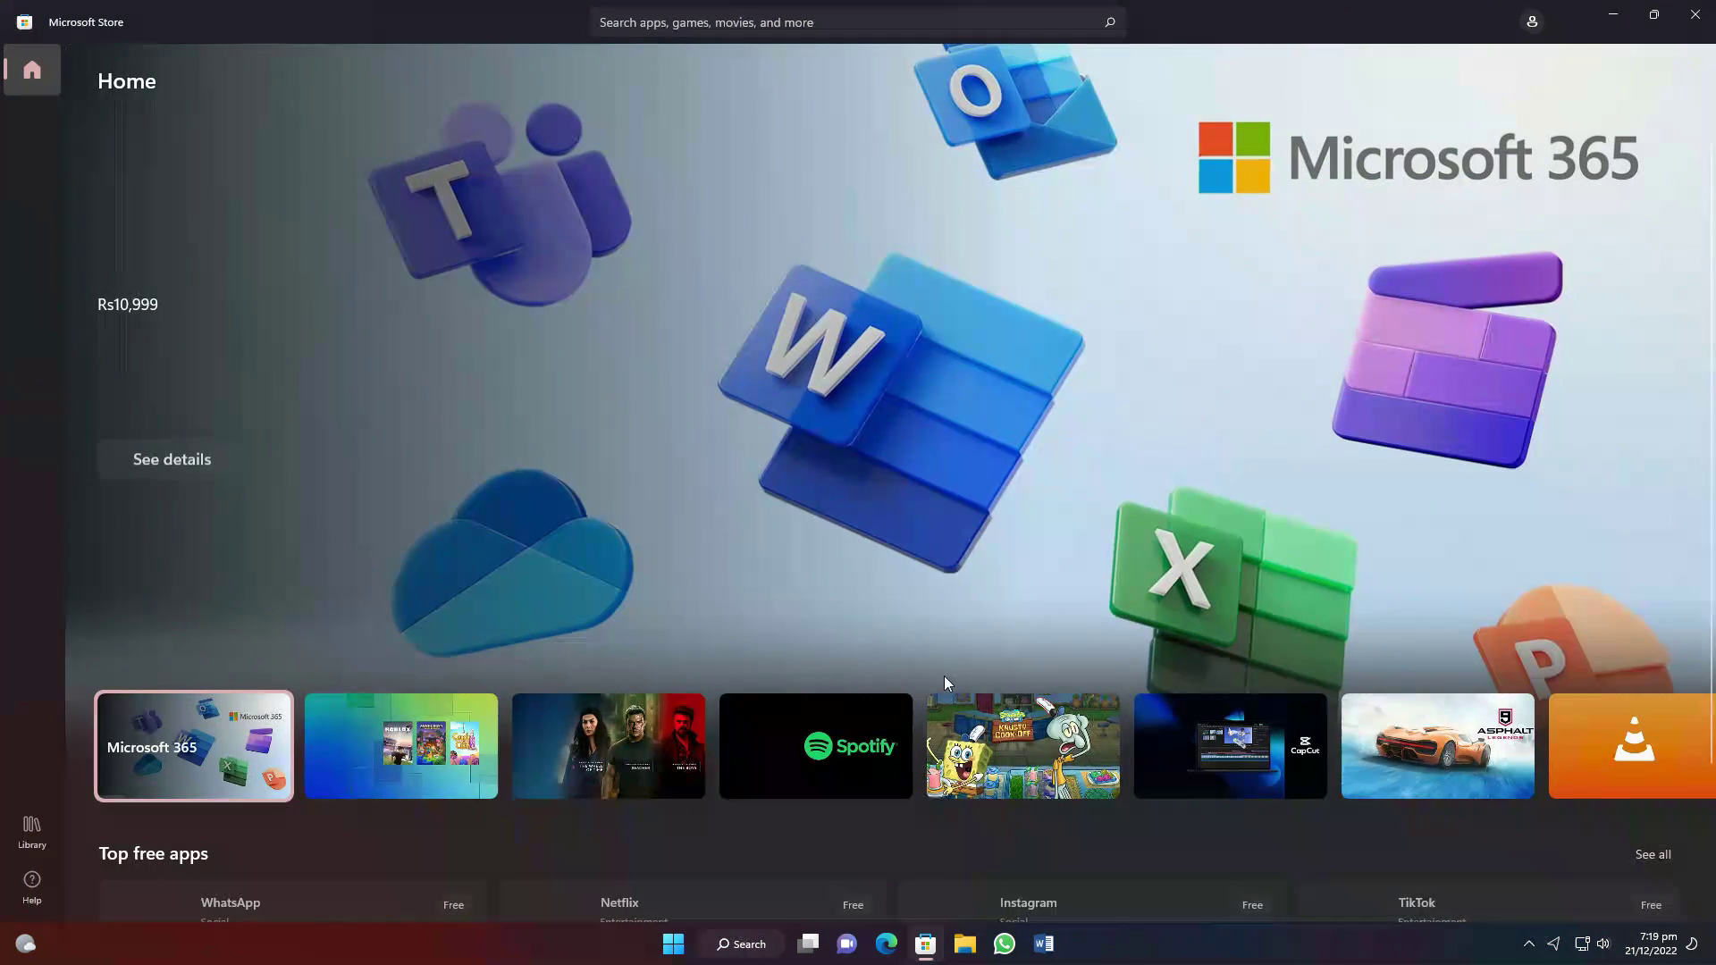
left_click(750, 25)
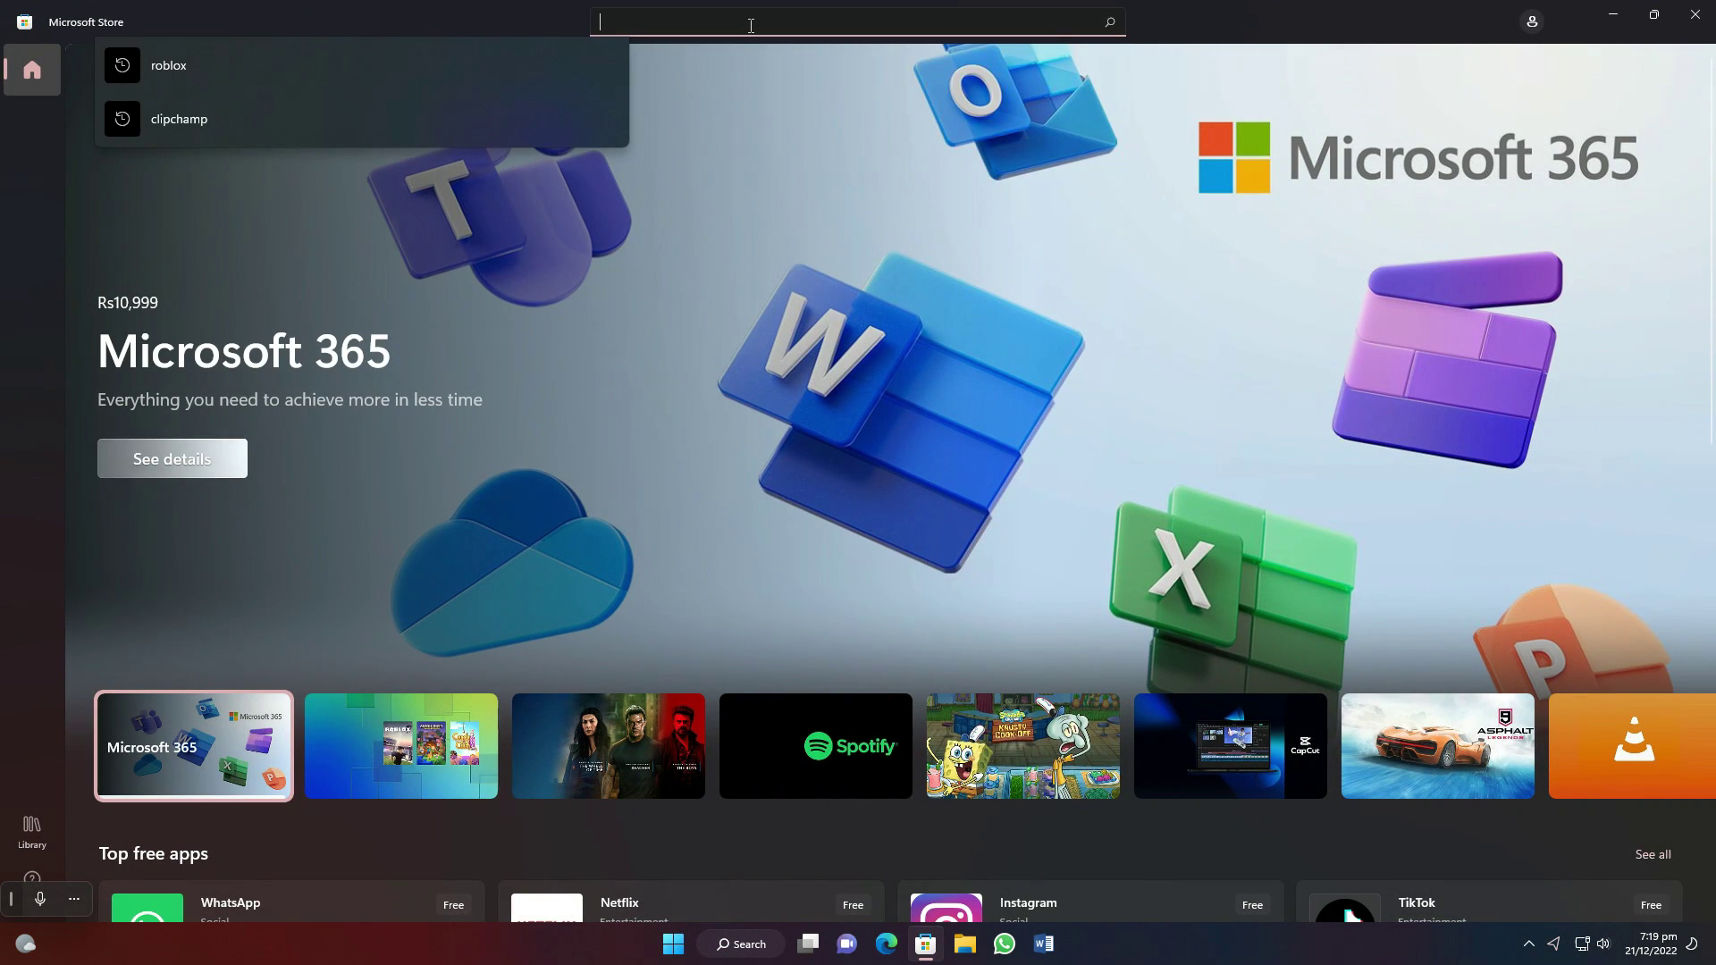
type("mine")
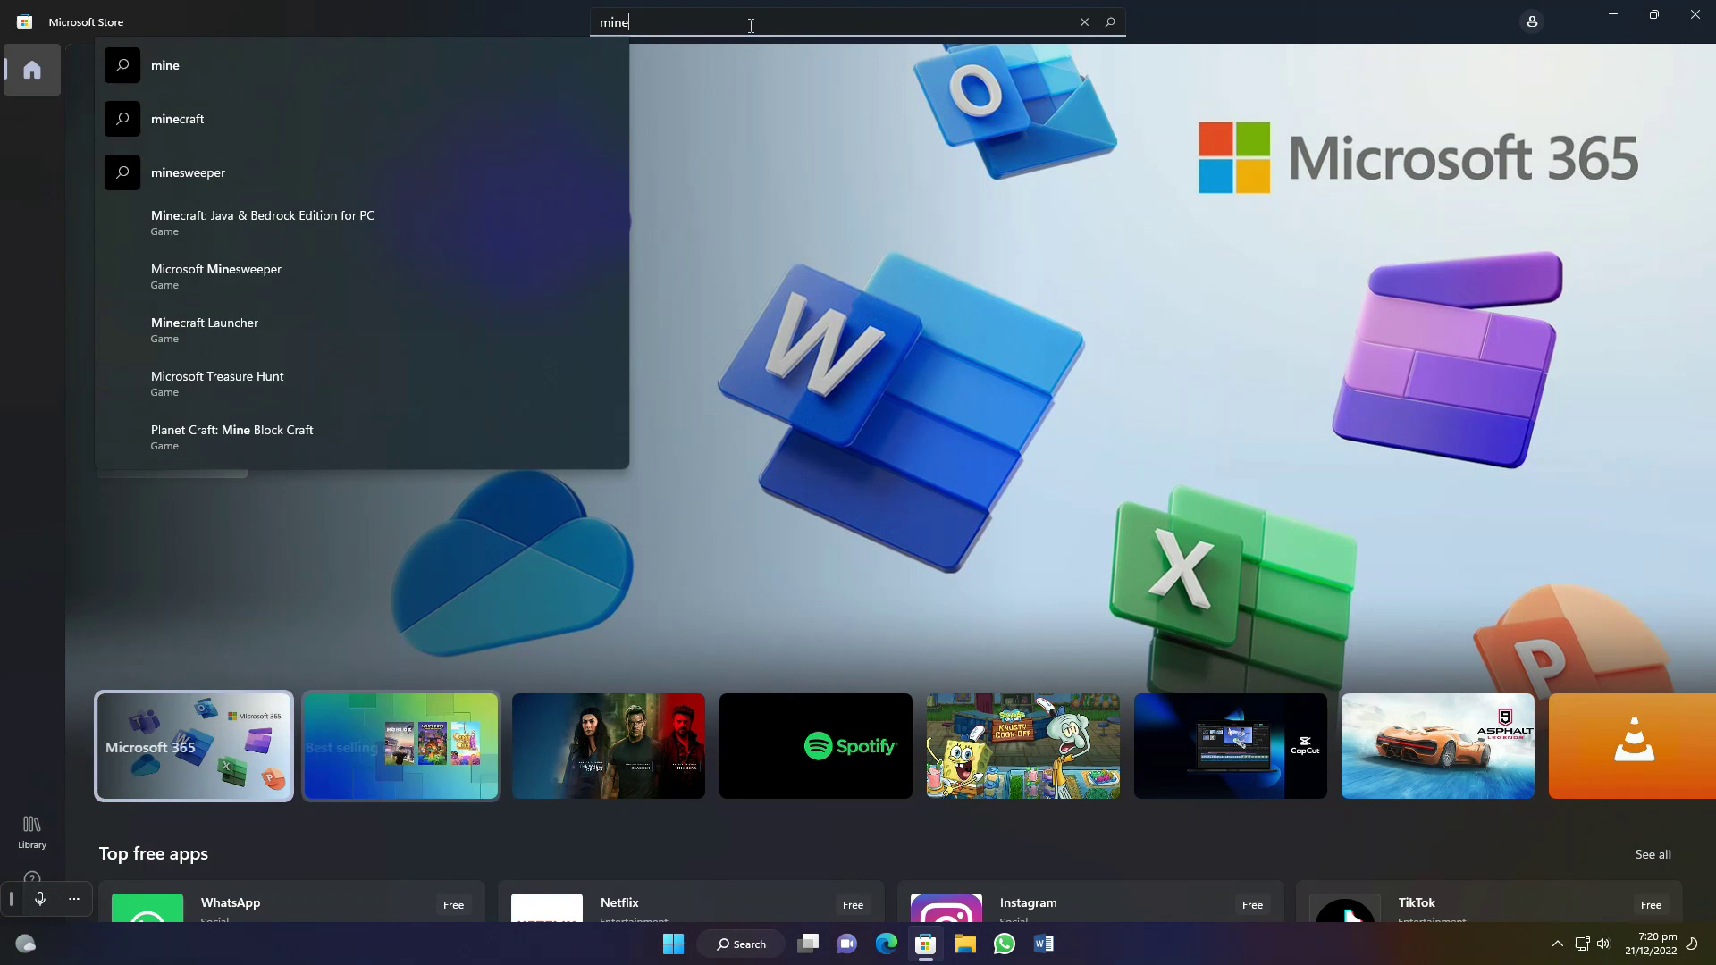
type("craft ")
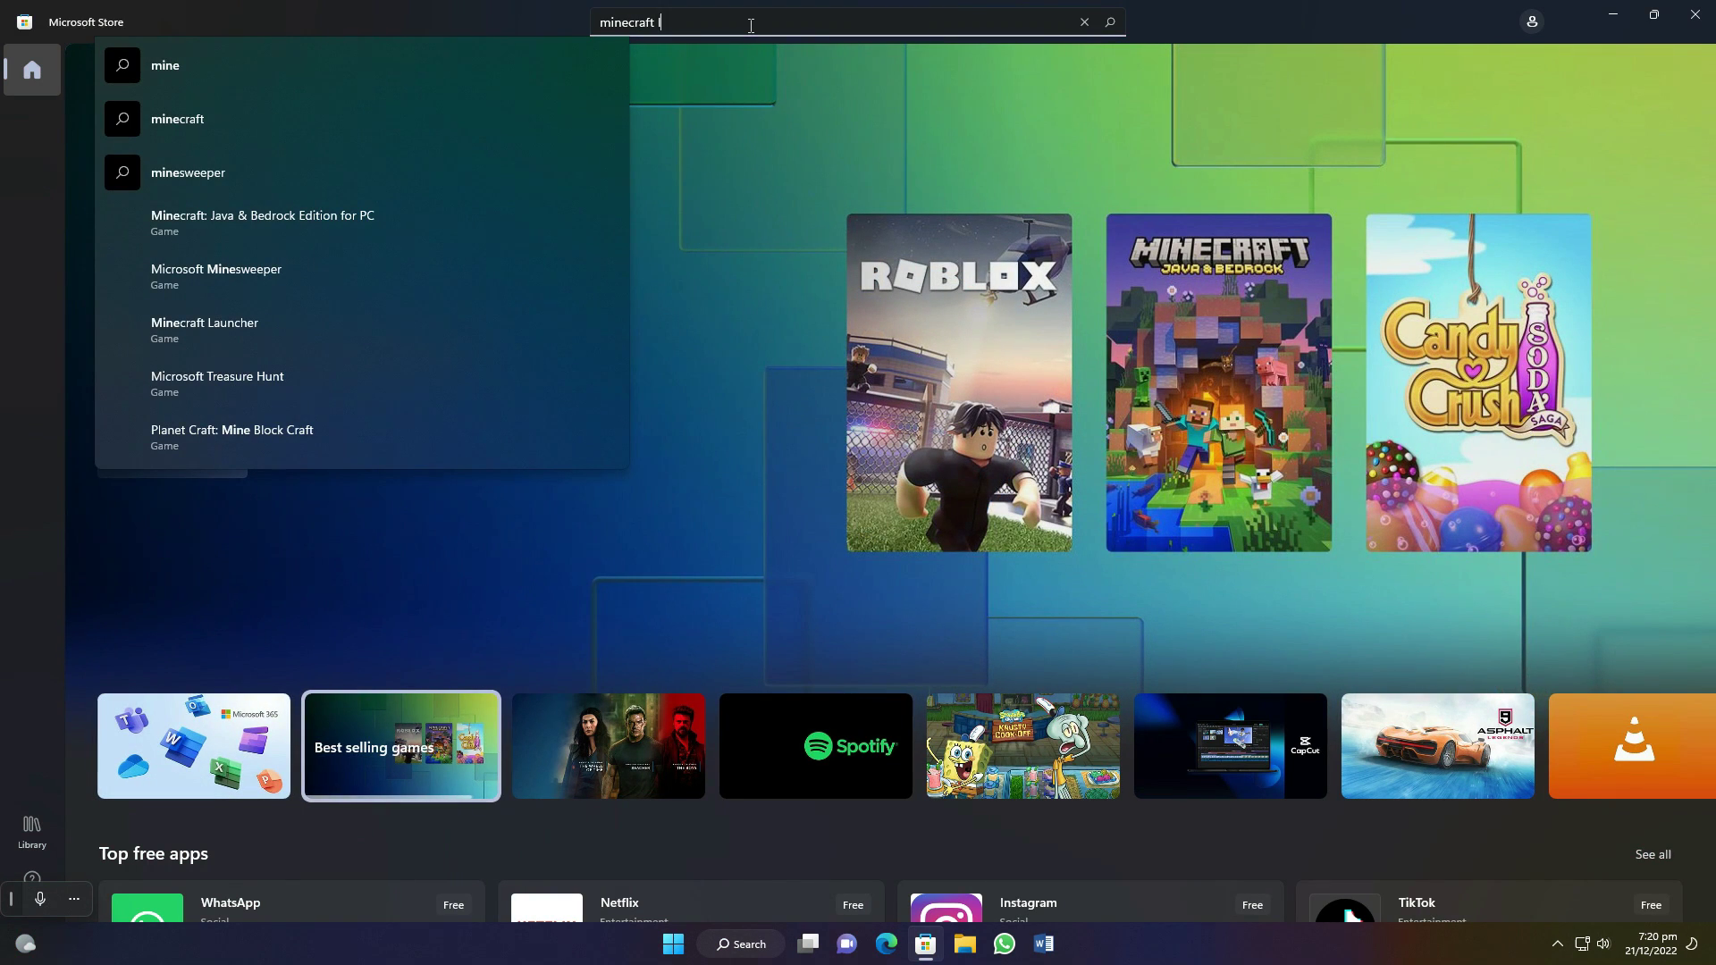
type("launcher")
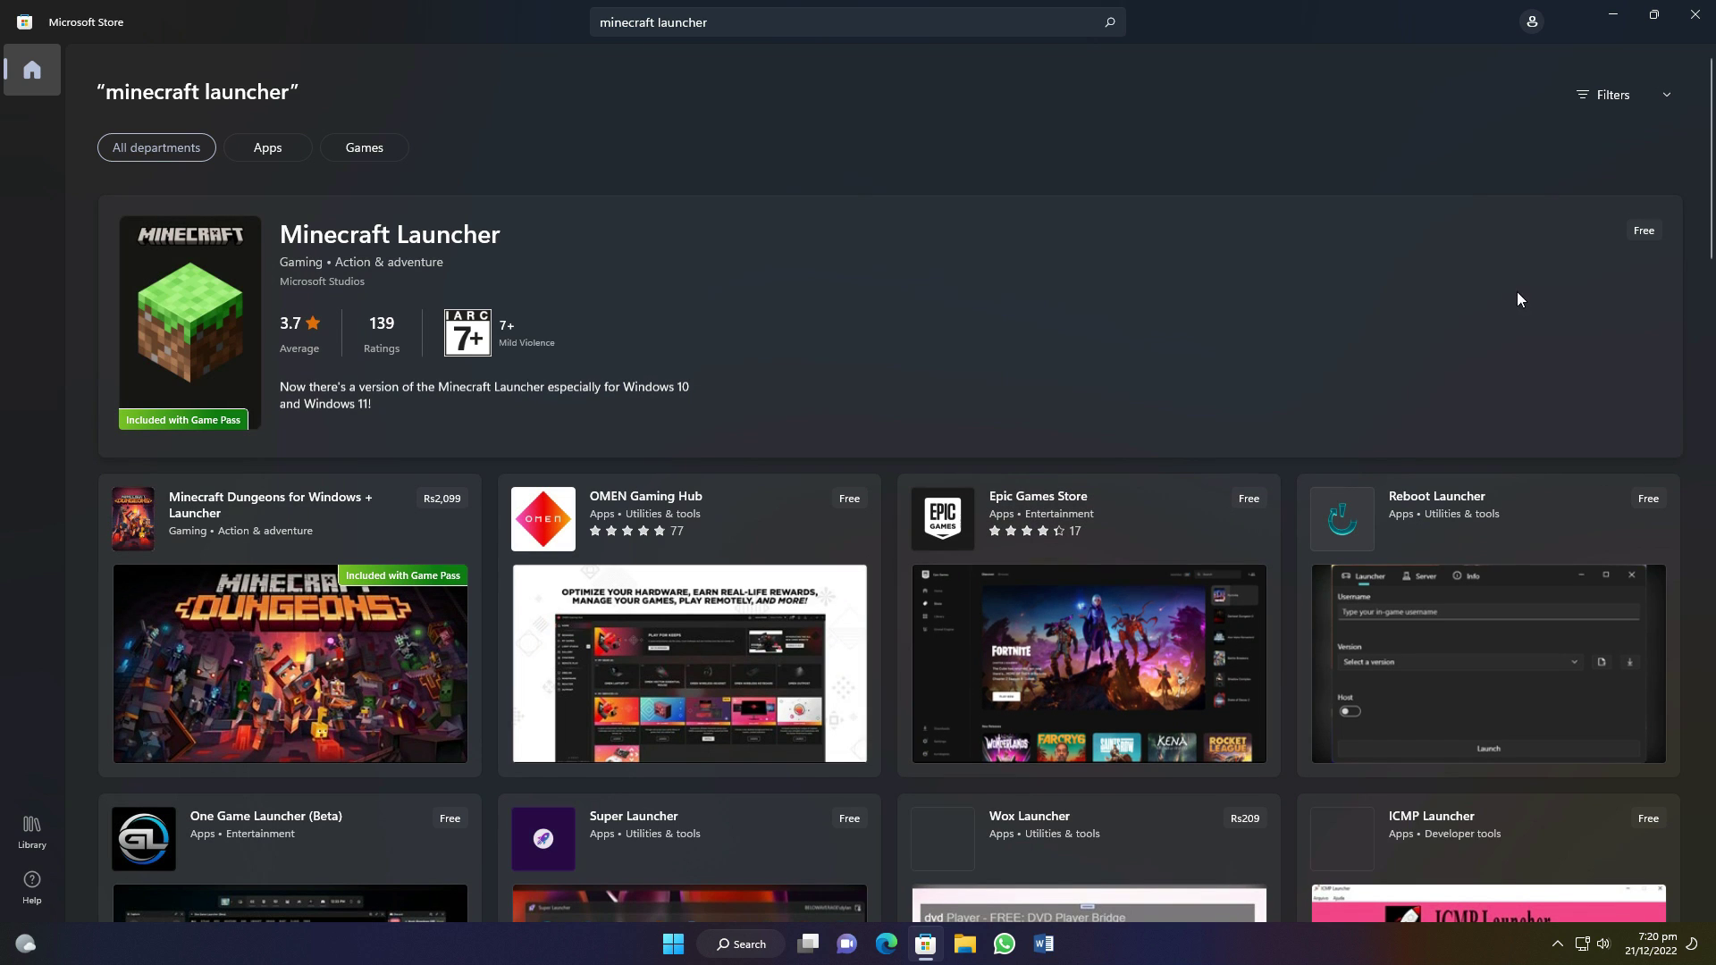
- Open the Minecraft Launcher product page and complete sign-in through Get with the existing account
left_click(336, 243)
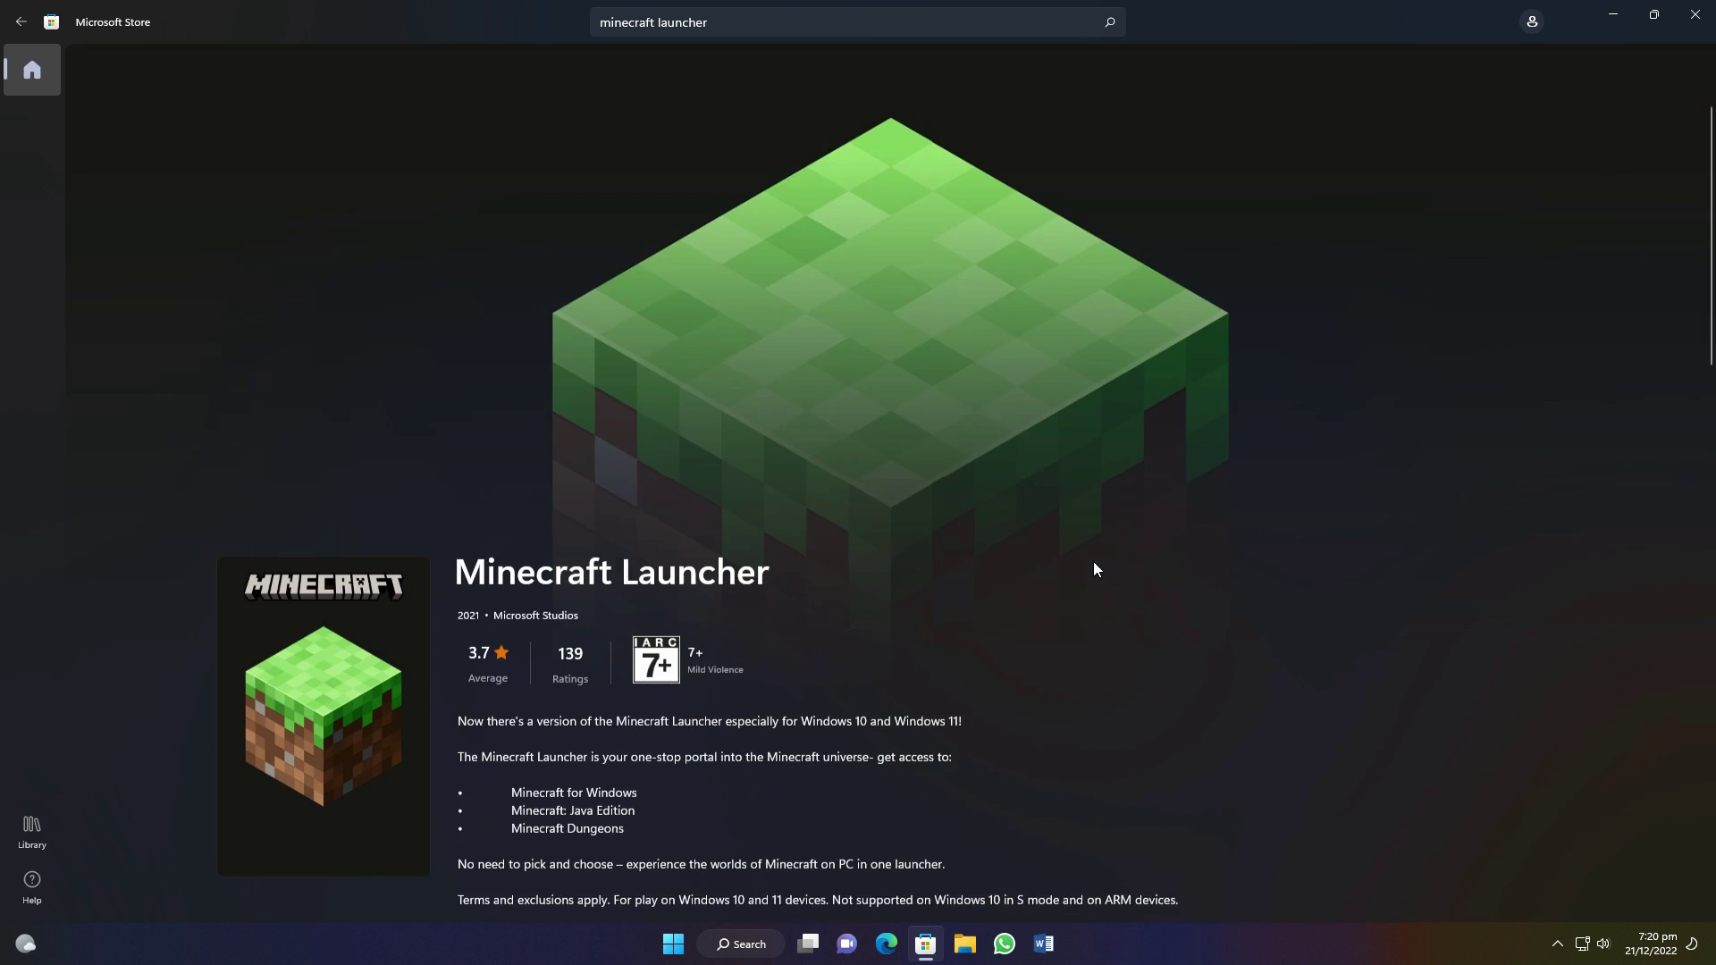
scroll(969, 663, "down", 4)
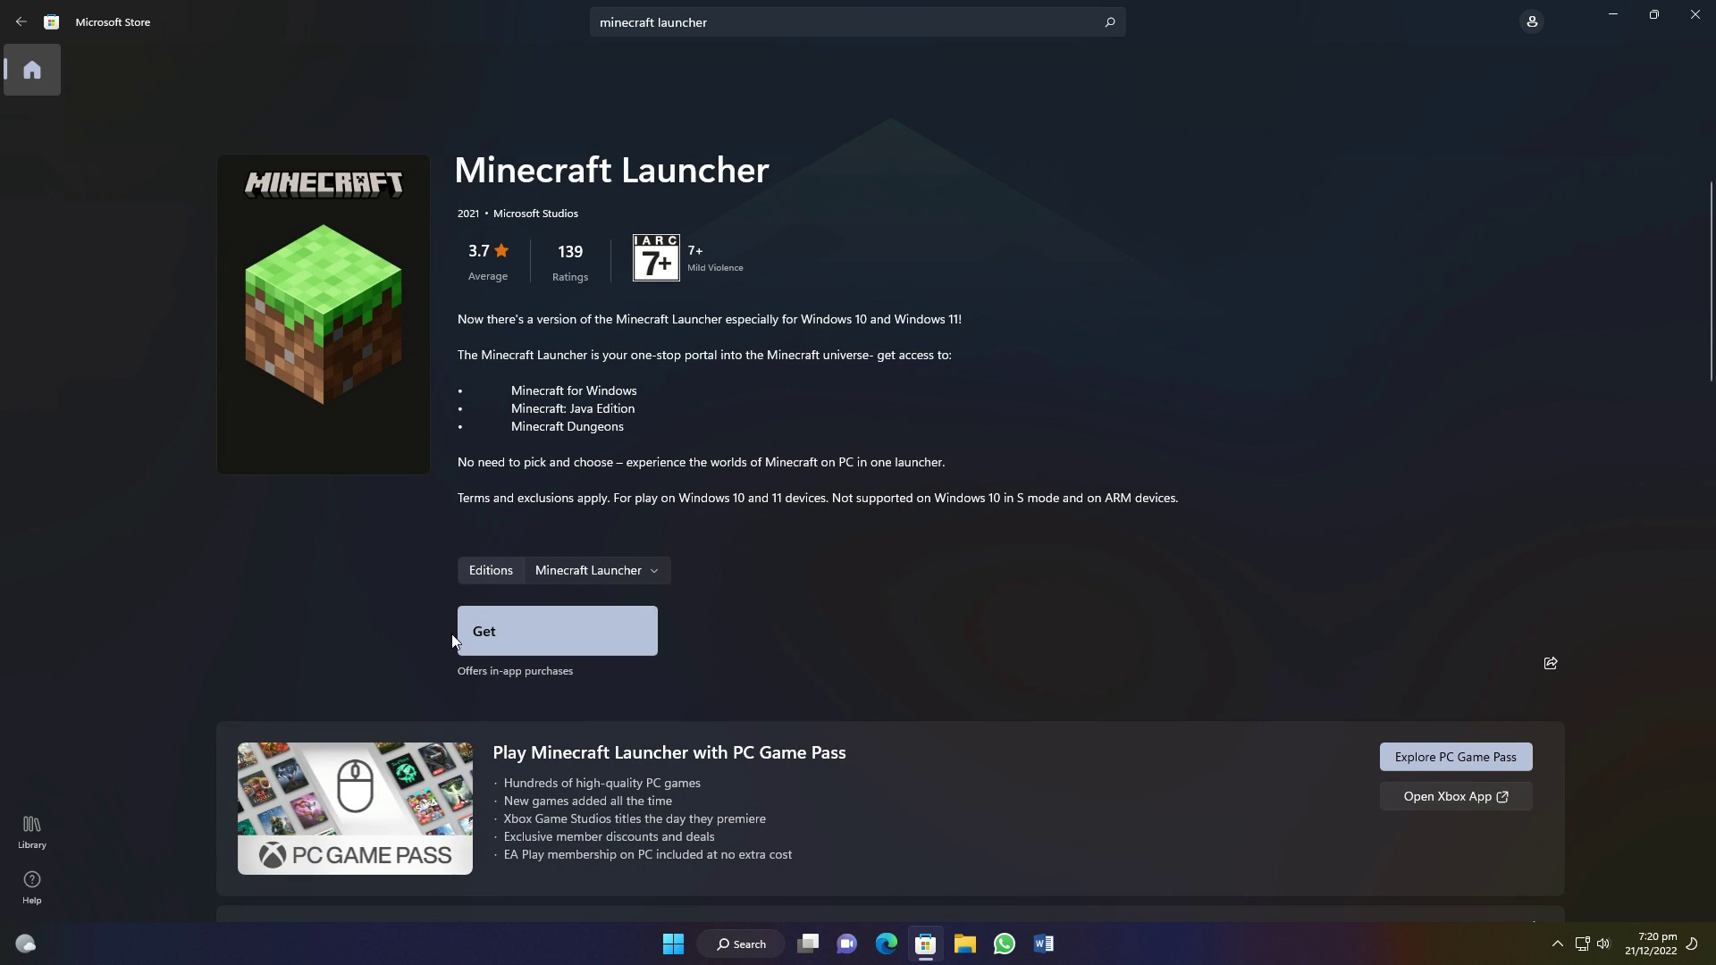
left_click(577, 640)
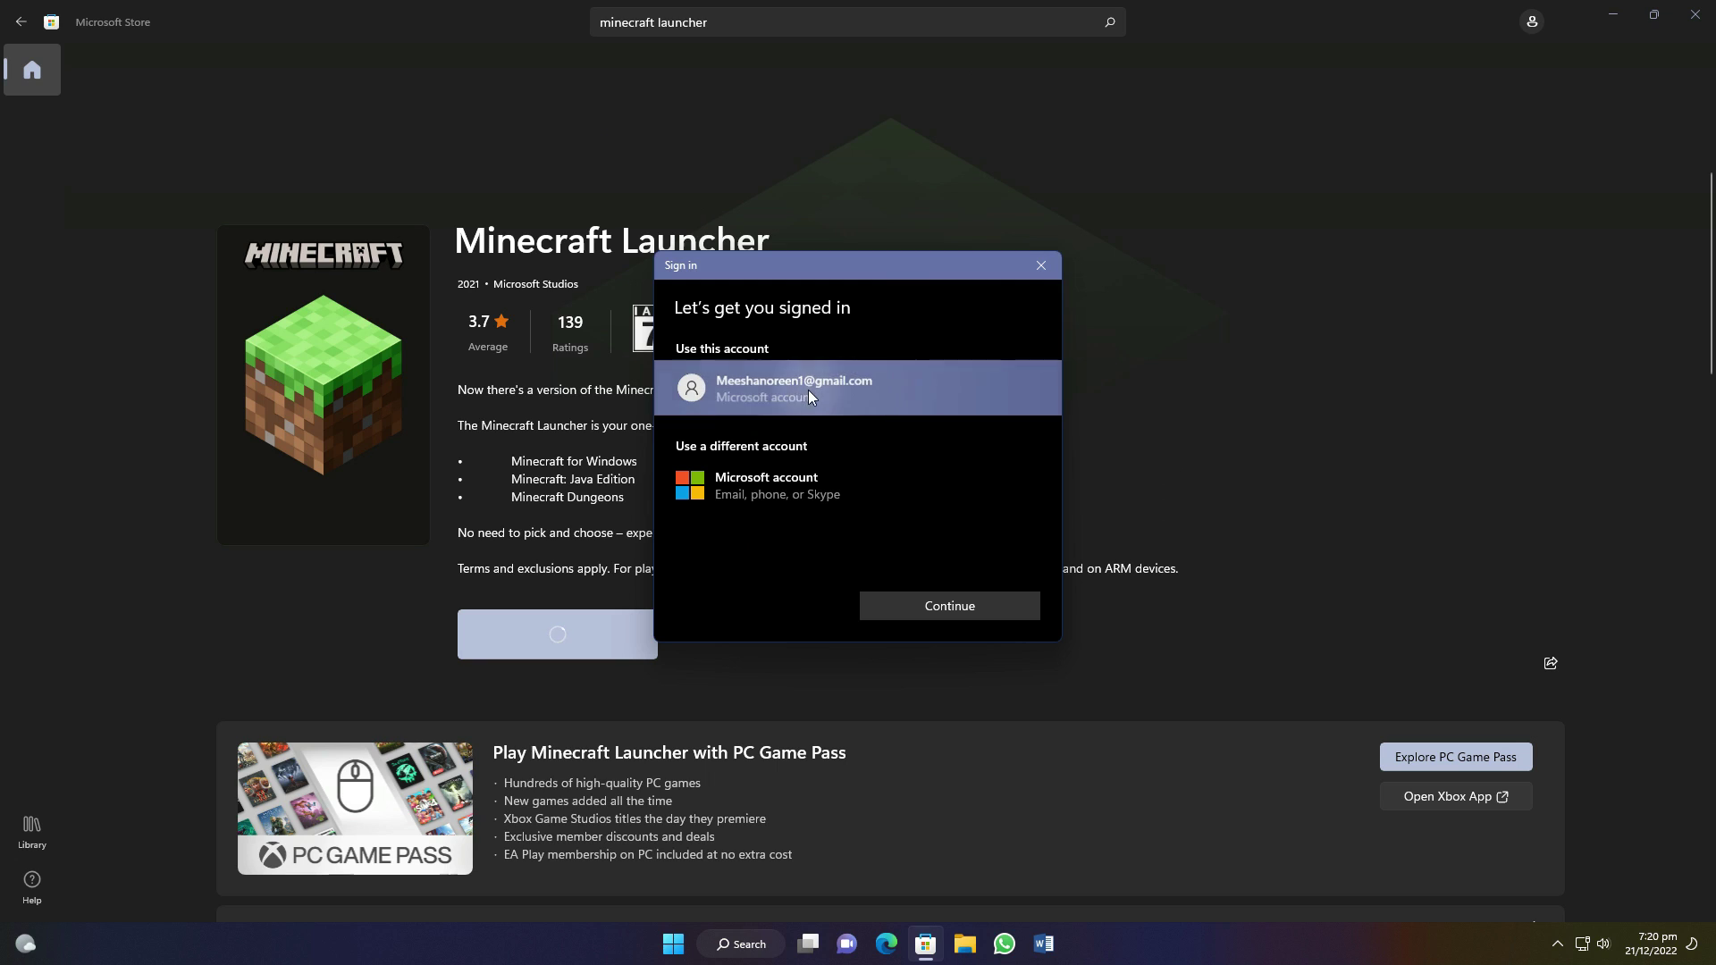
left_click(933, 609)
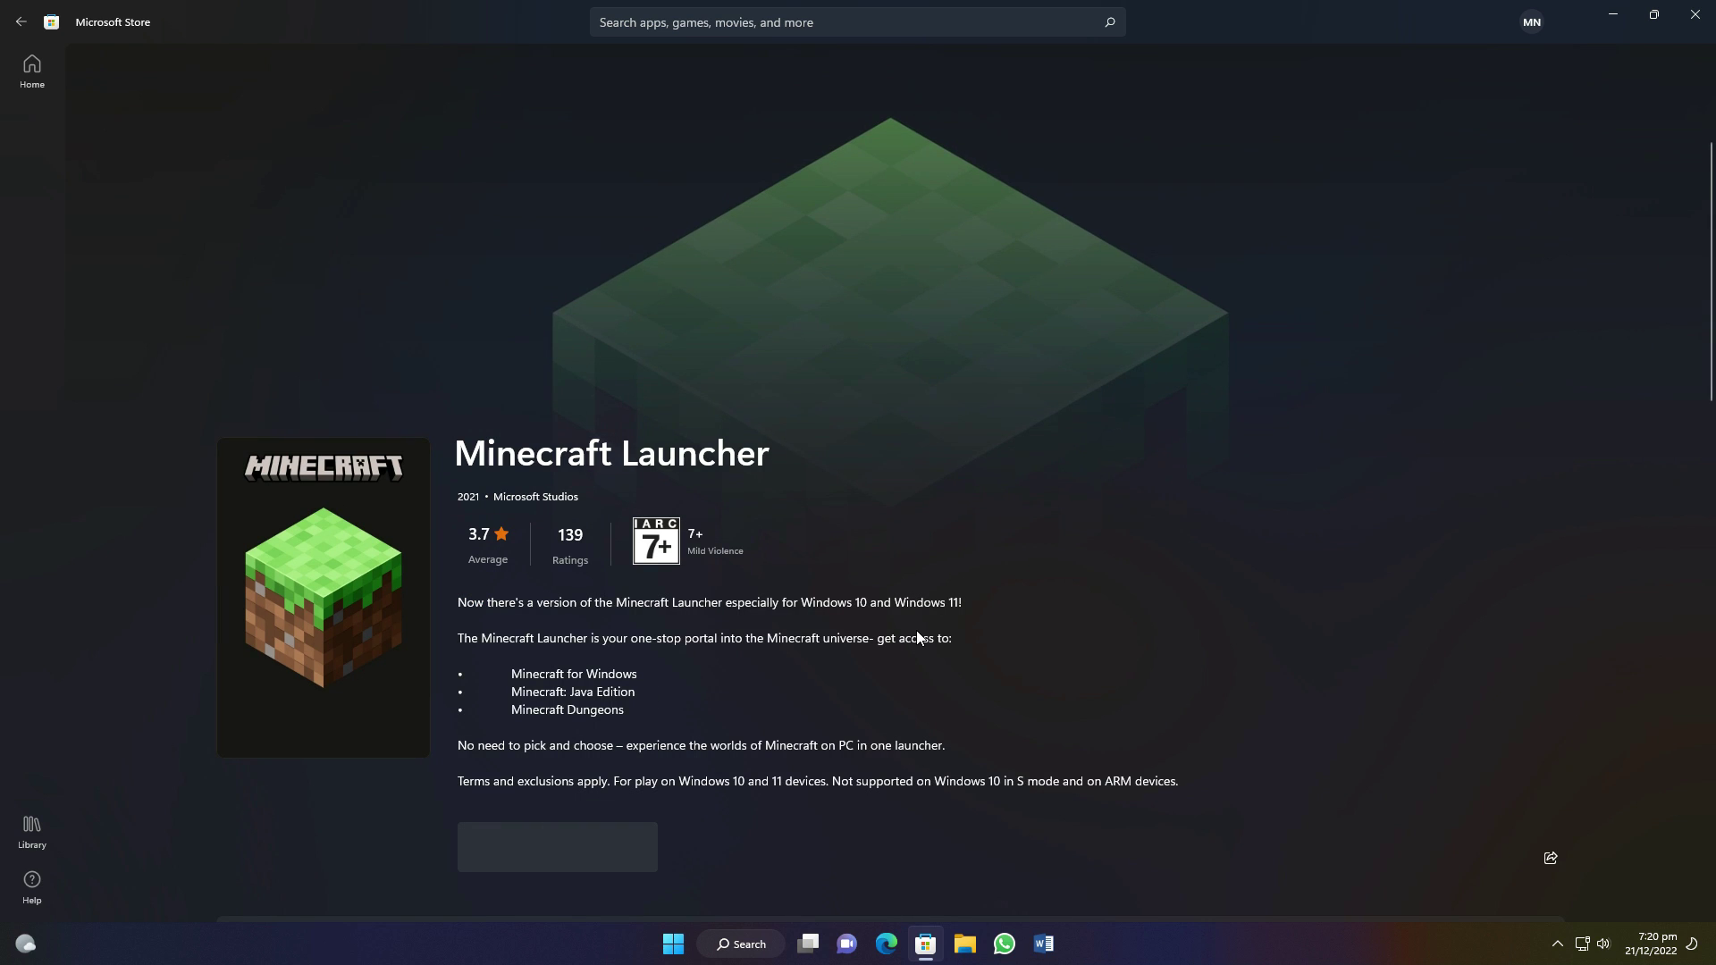
scroll(715, 625, "down", 4)
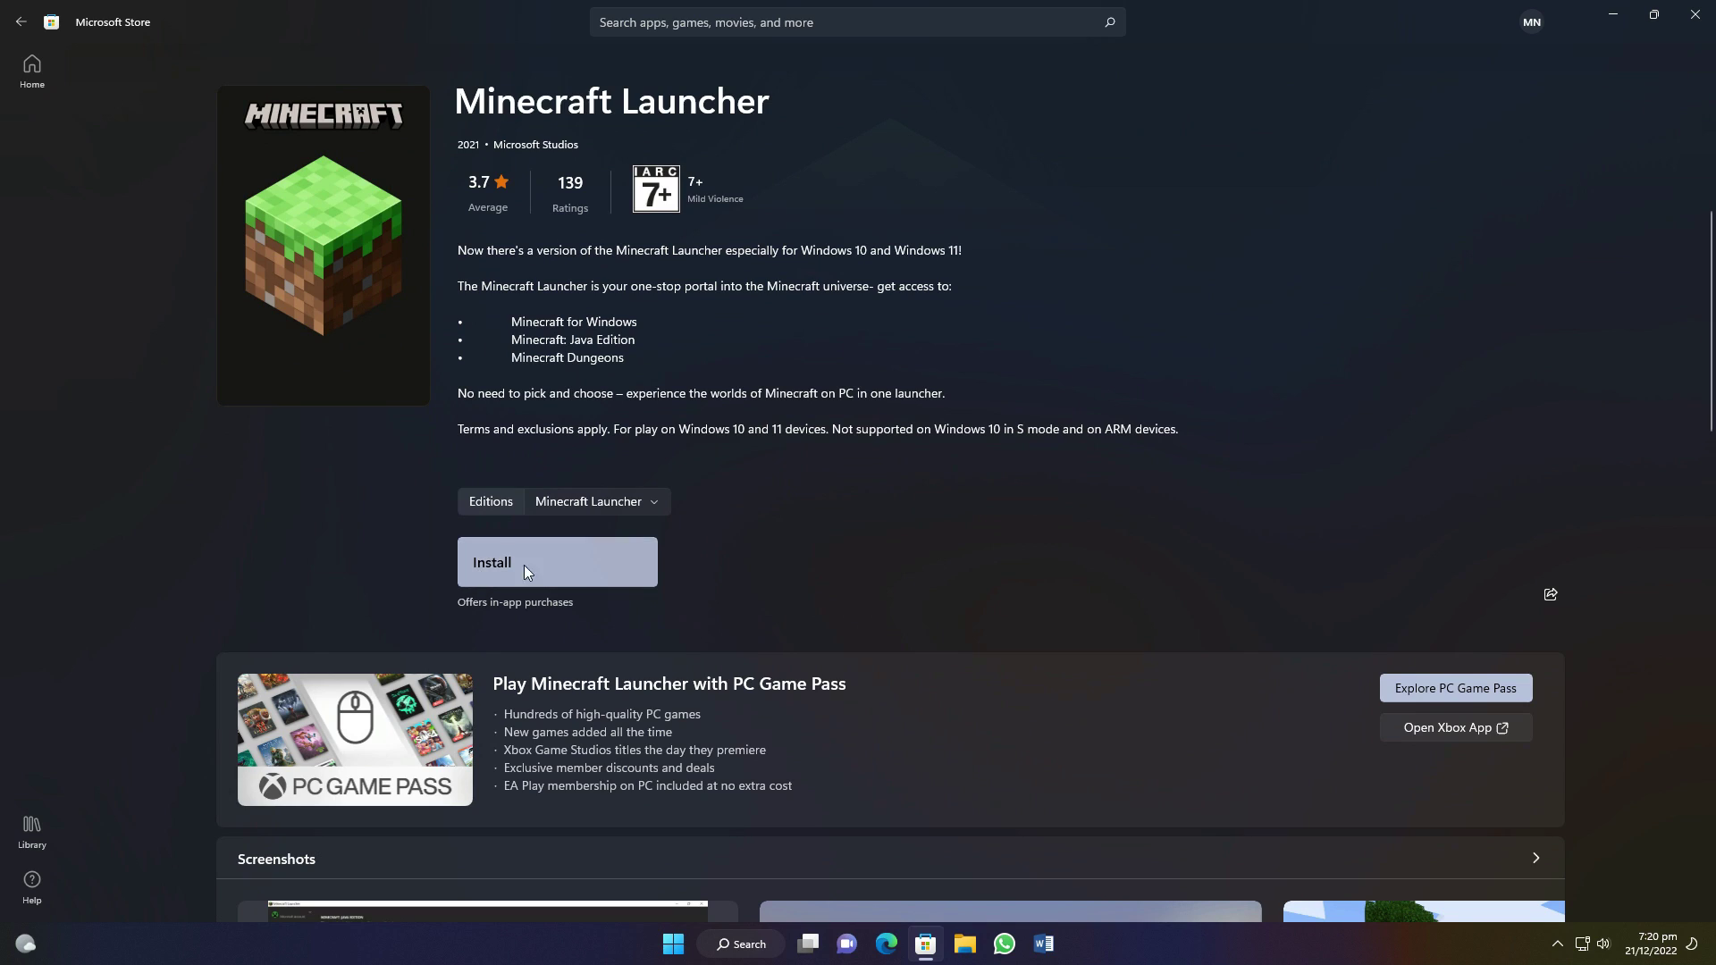
- Install Minecraft Launcher and launch it with Play once installation completes
left_click(538, 571)
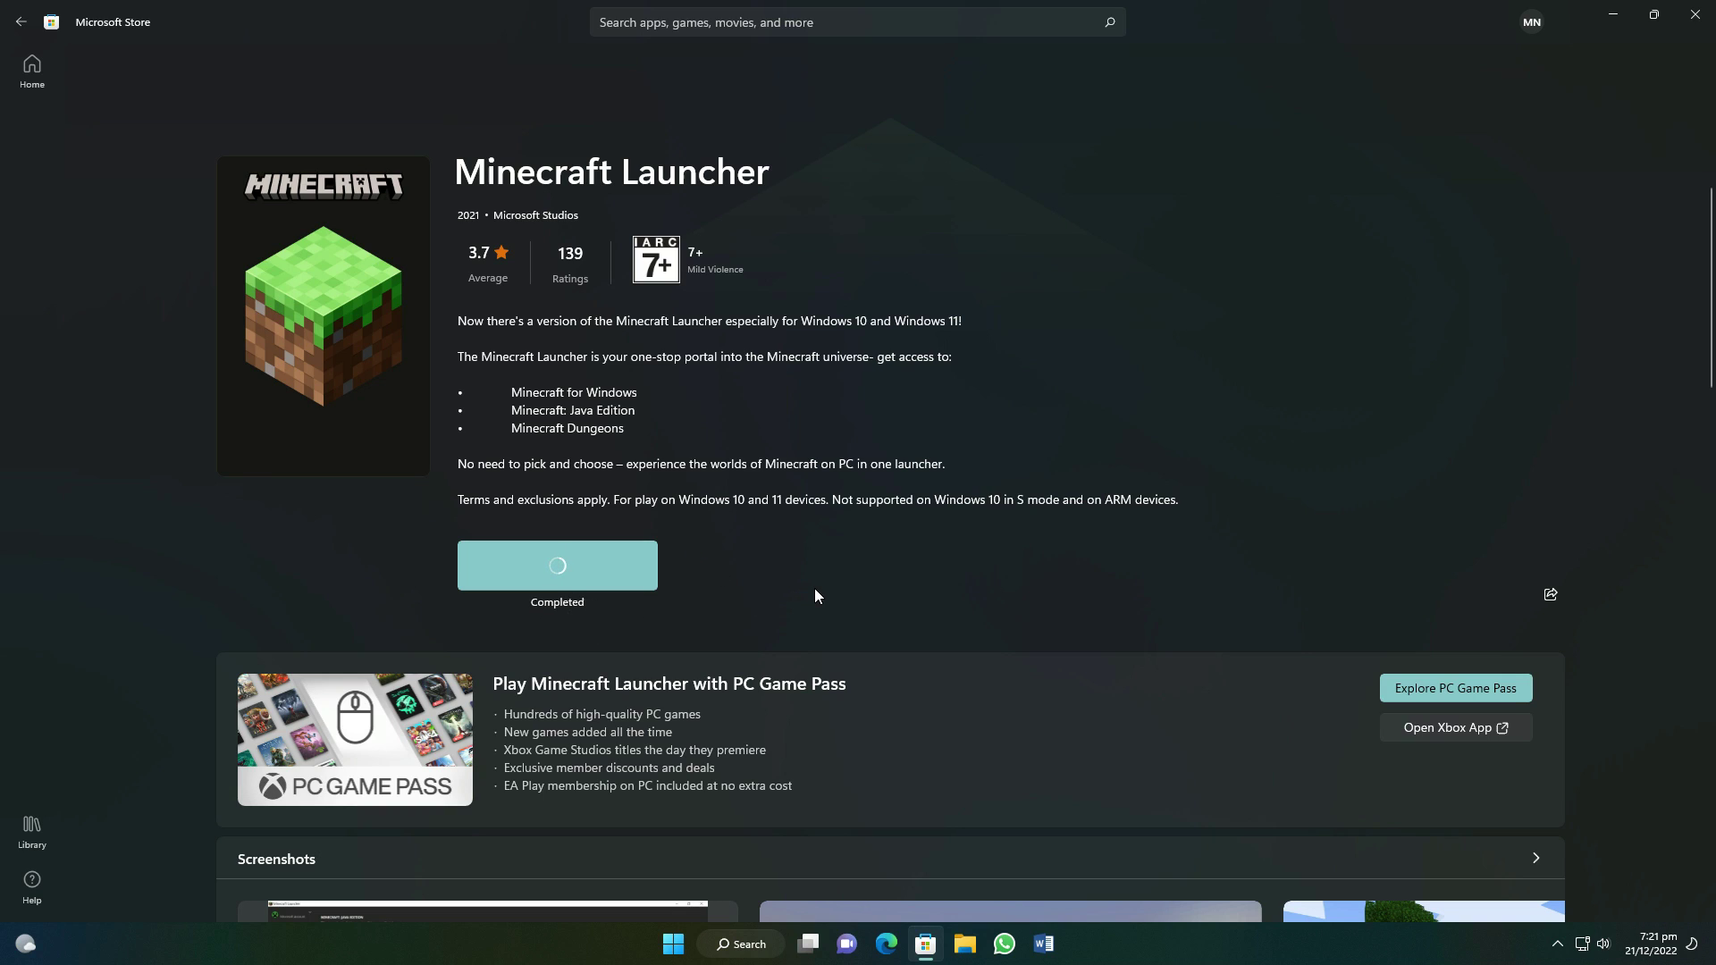
left_click(561, 578)
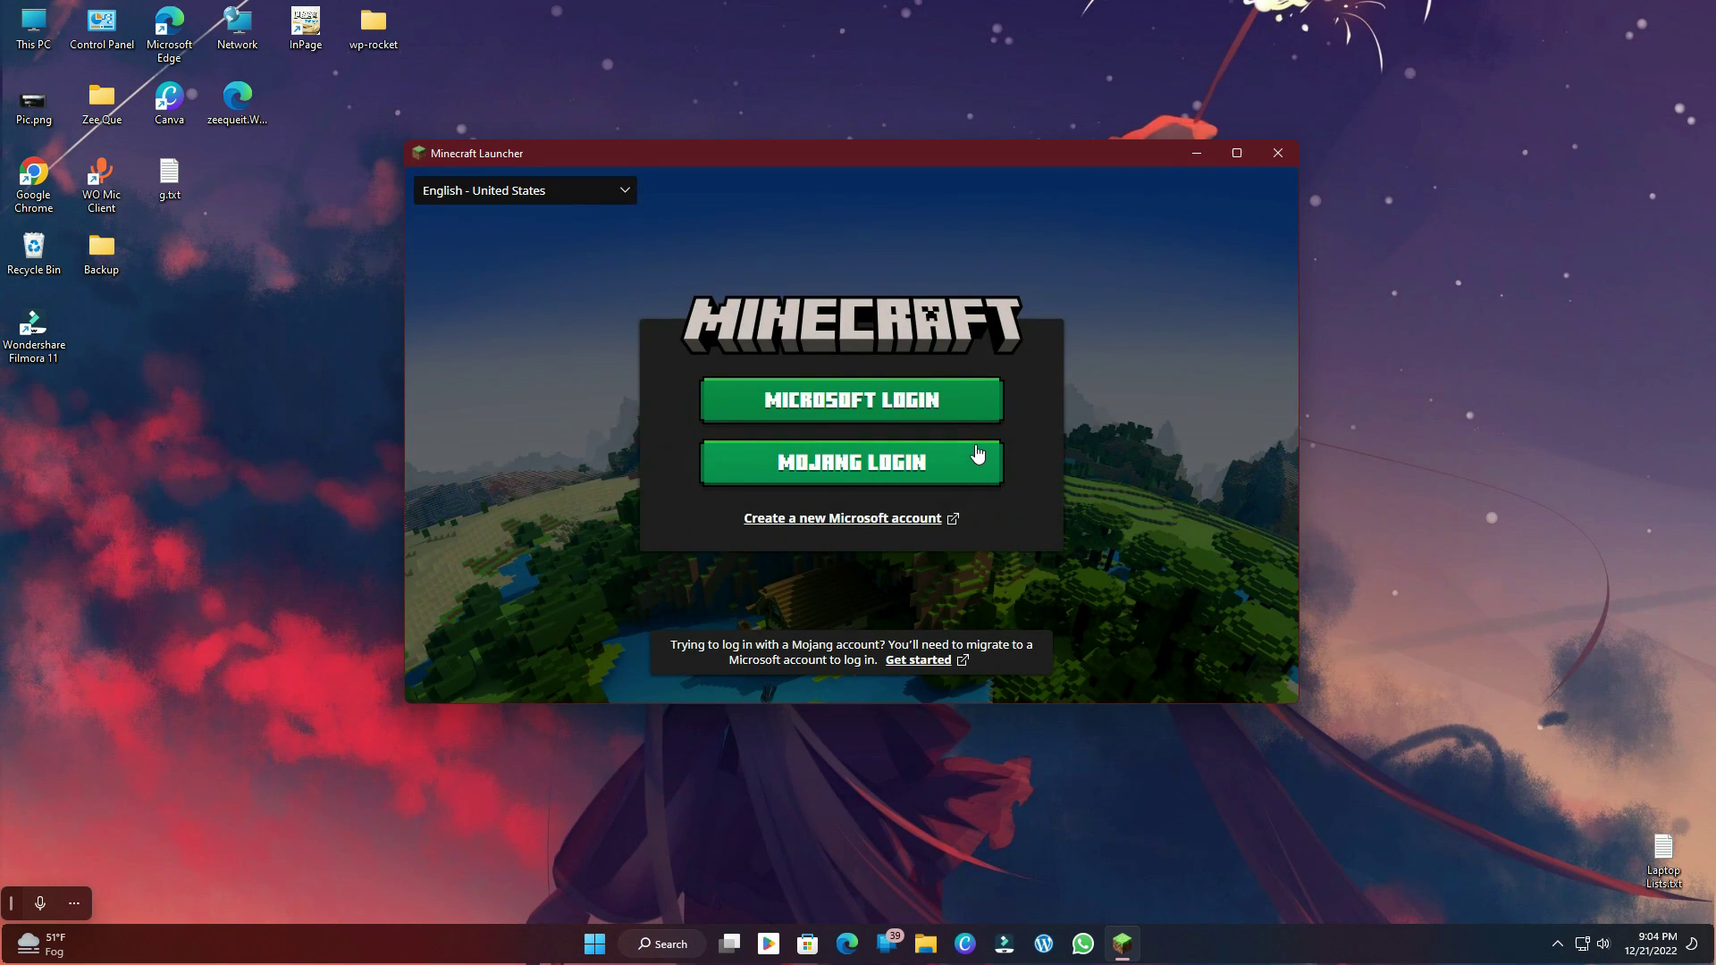
- Log in with the Microsoft account, confirm the Xbox profile, and maximize the launcher window
left_click(933, 399)
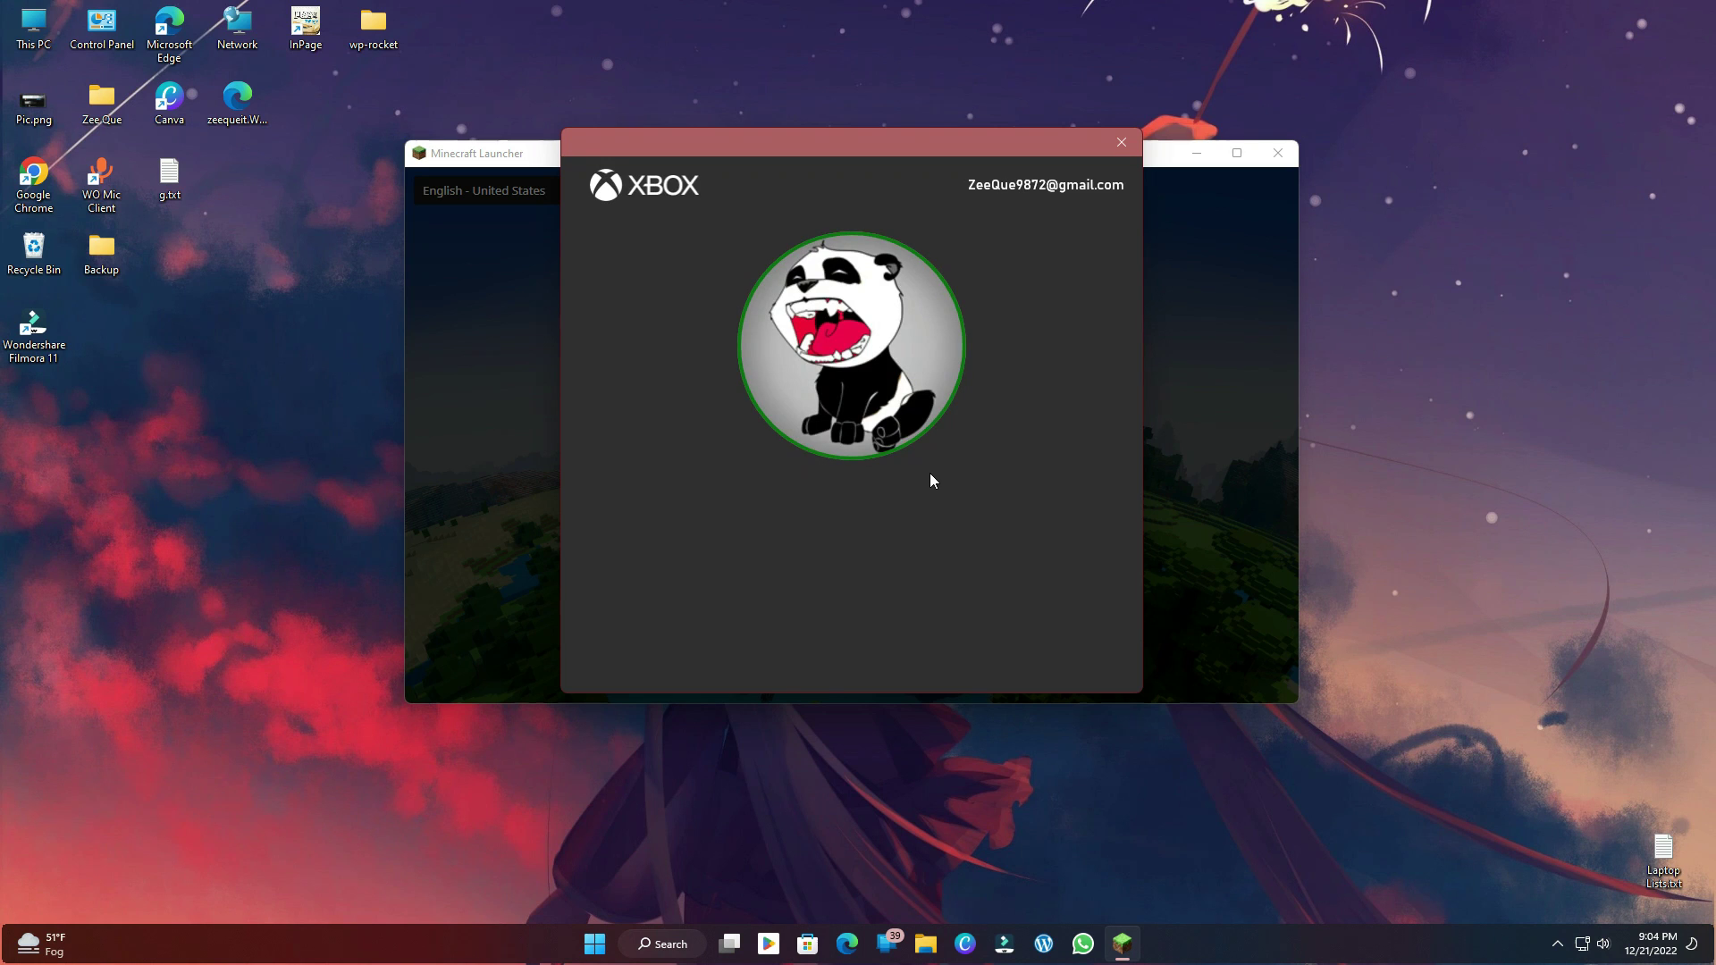
left_click(1010, 645)
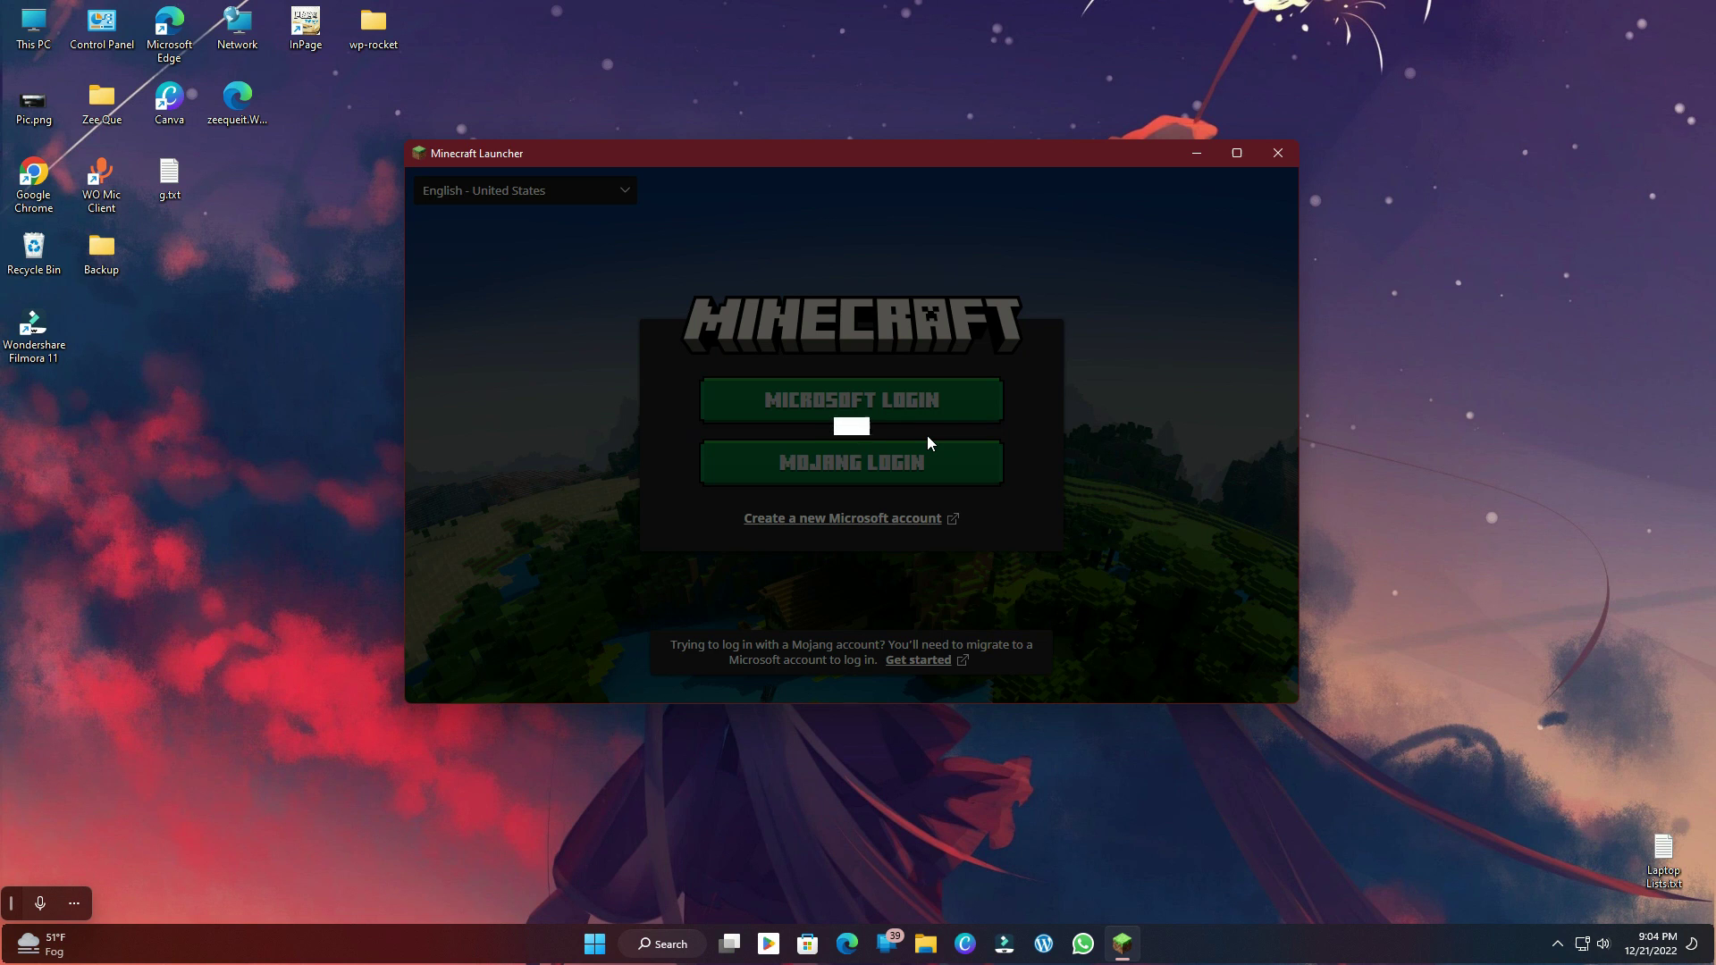
left_click(1237, 153)
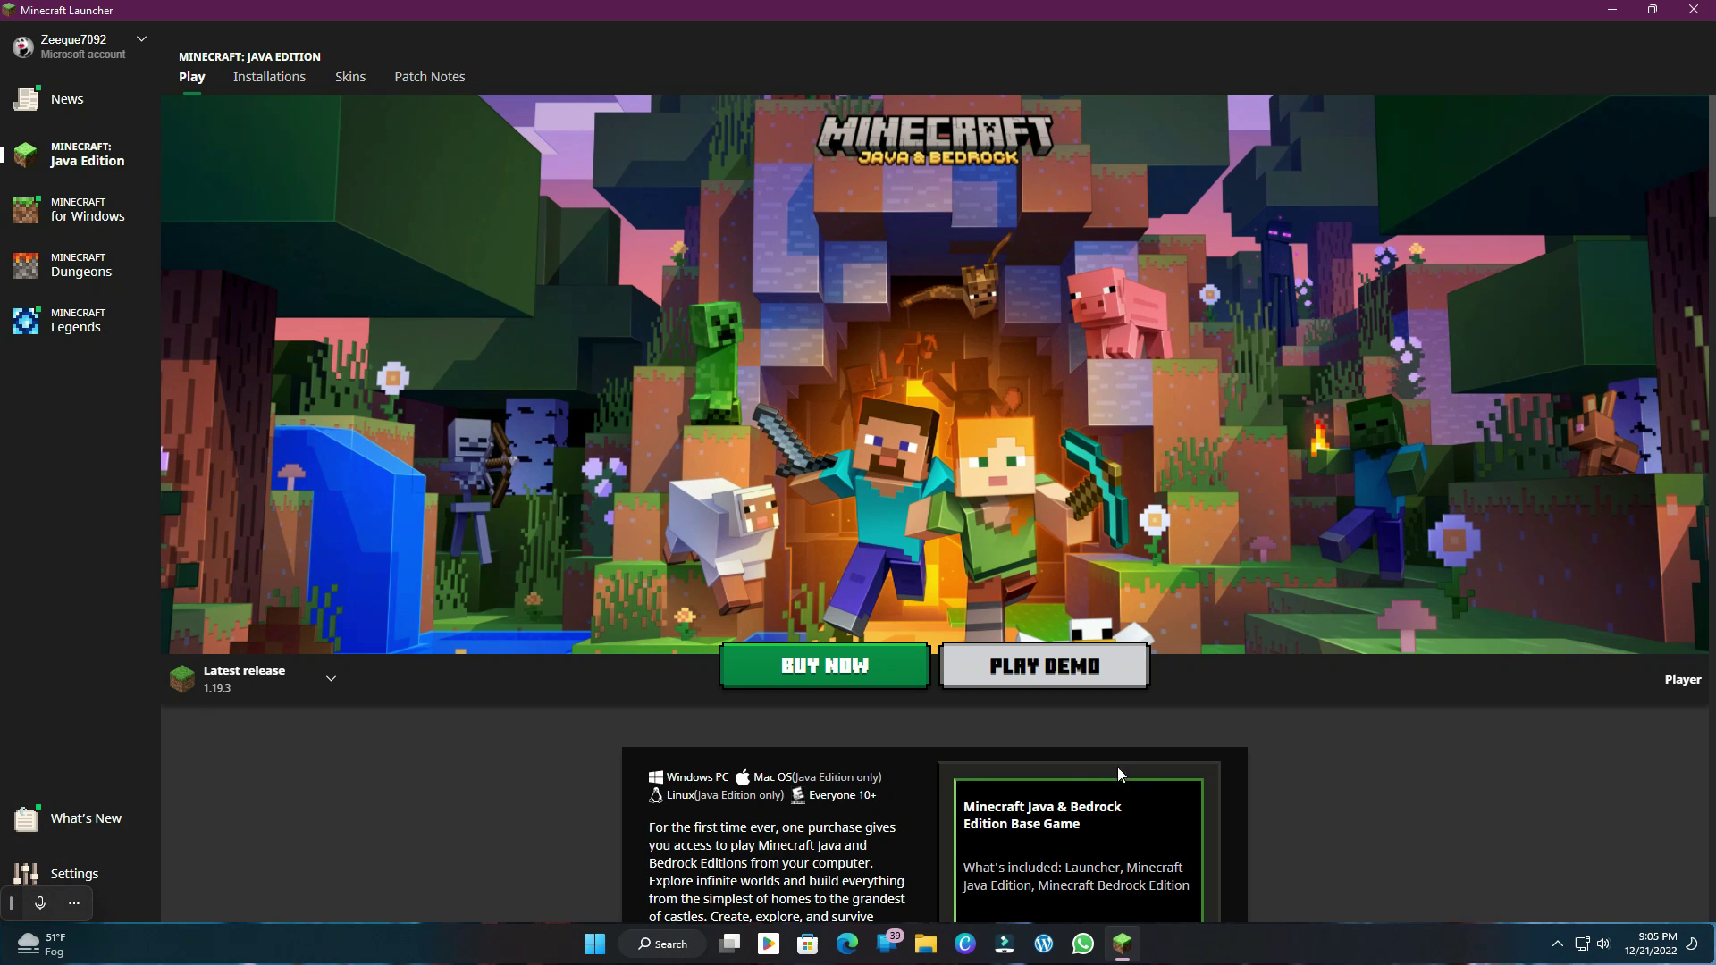
- Scroll through the Java Edition play page offering Buy Now and Play Demo
scroll(1177, 785, "down", 8)
scroll(1178, 784, "up", 3)
scroll(1178, 785, "down", 7)
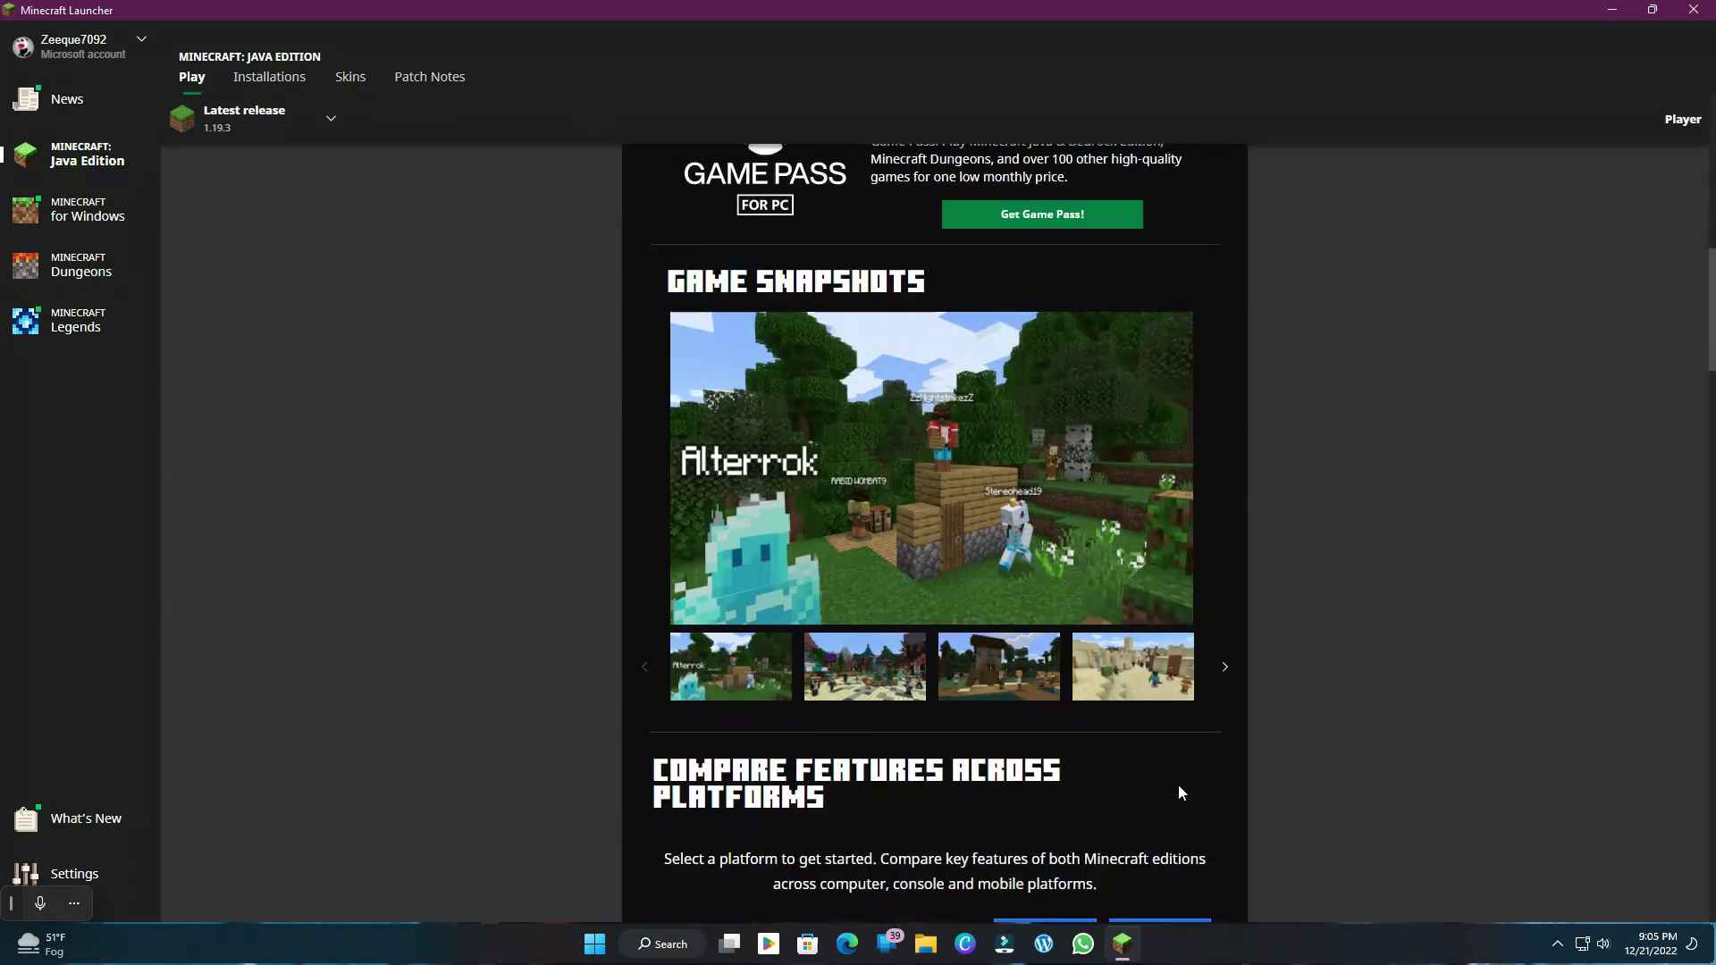
scroll(1177, 785, "down", 3)
scroll(1255, 715, "down", 5)
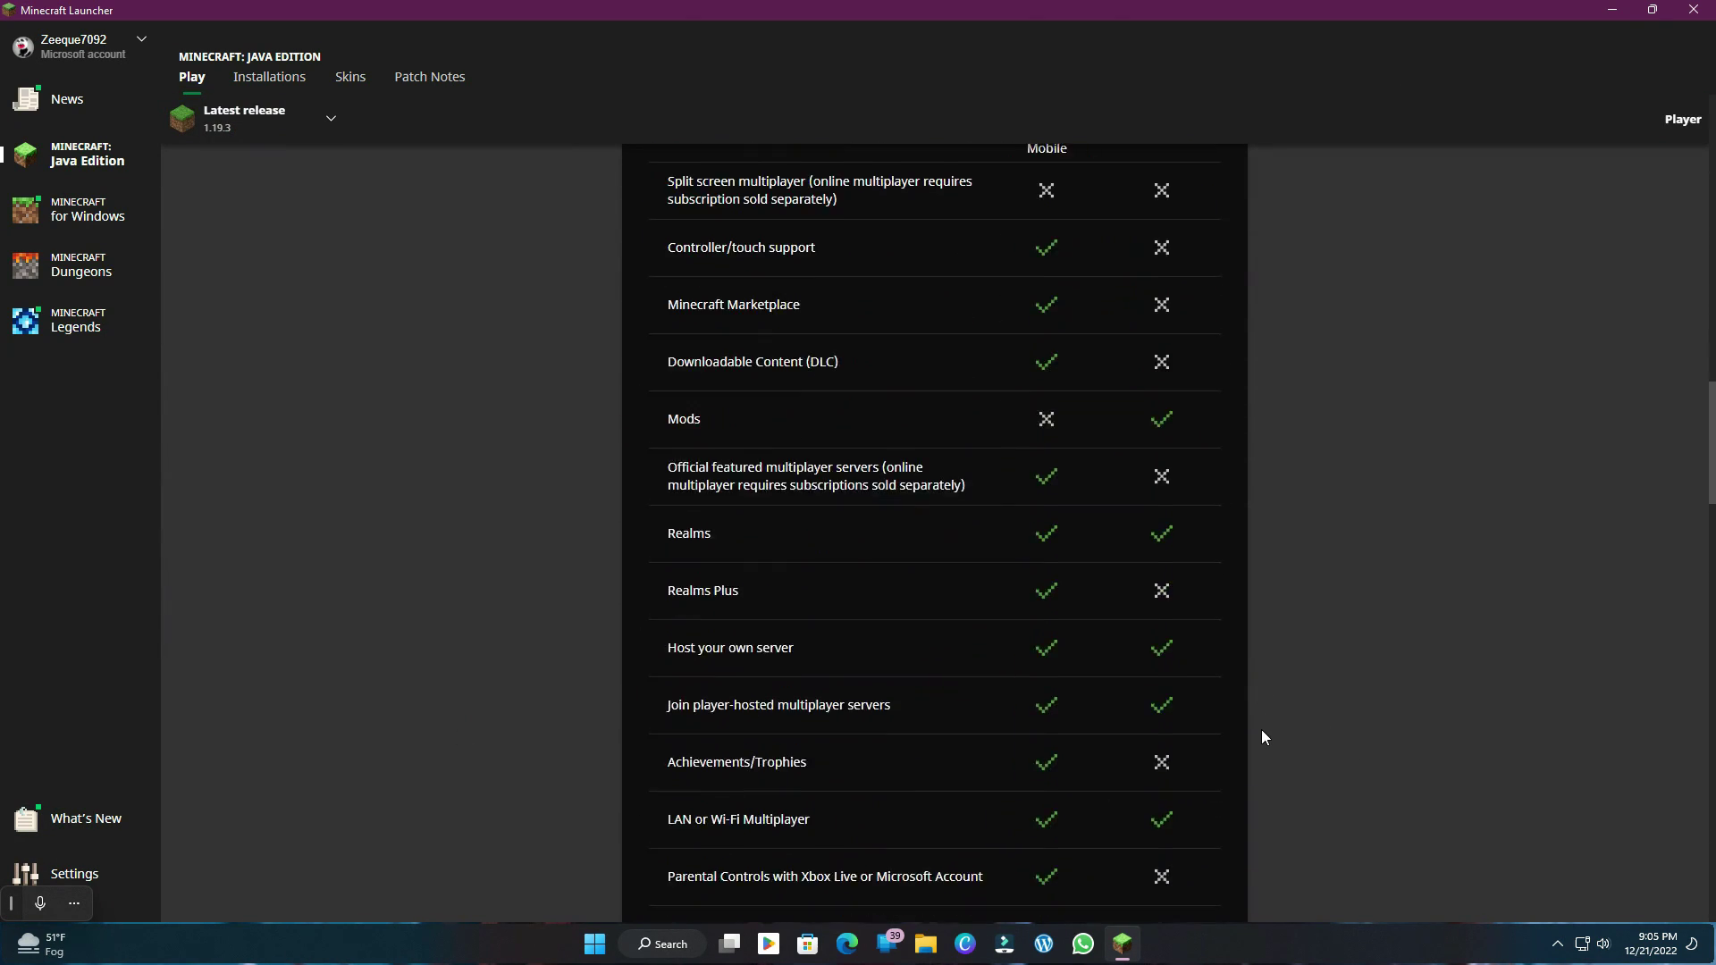
scroll(1260, 730, "down", 5)
scroll(1259, 729, "up", 5)
scroll(1257, 727, "up", 15)
scroll(1256, 725, "up", 3)
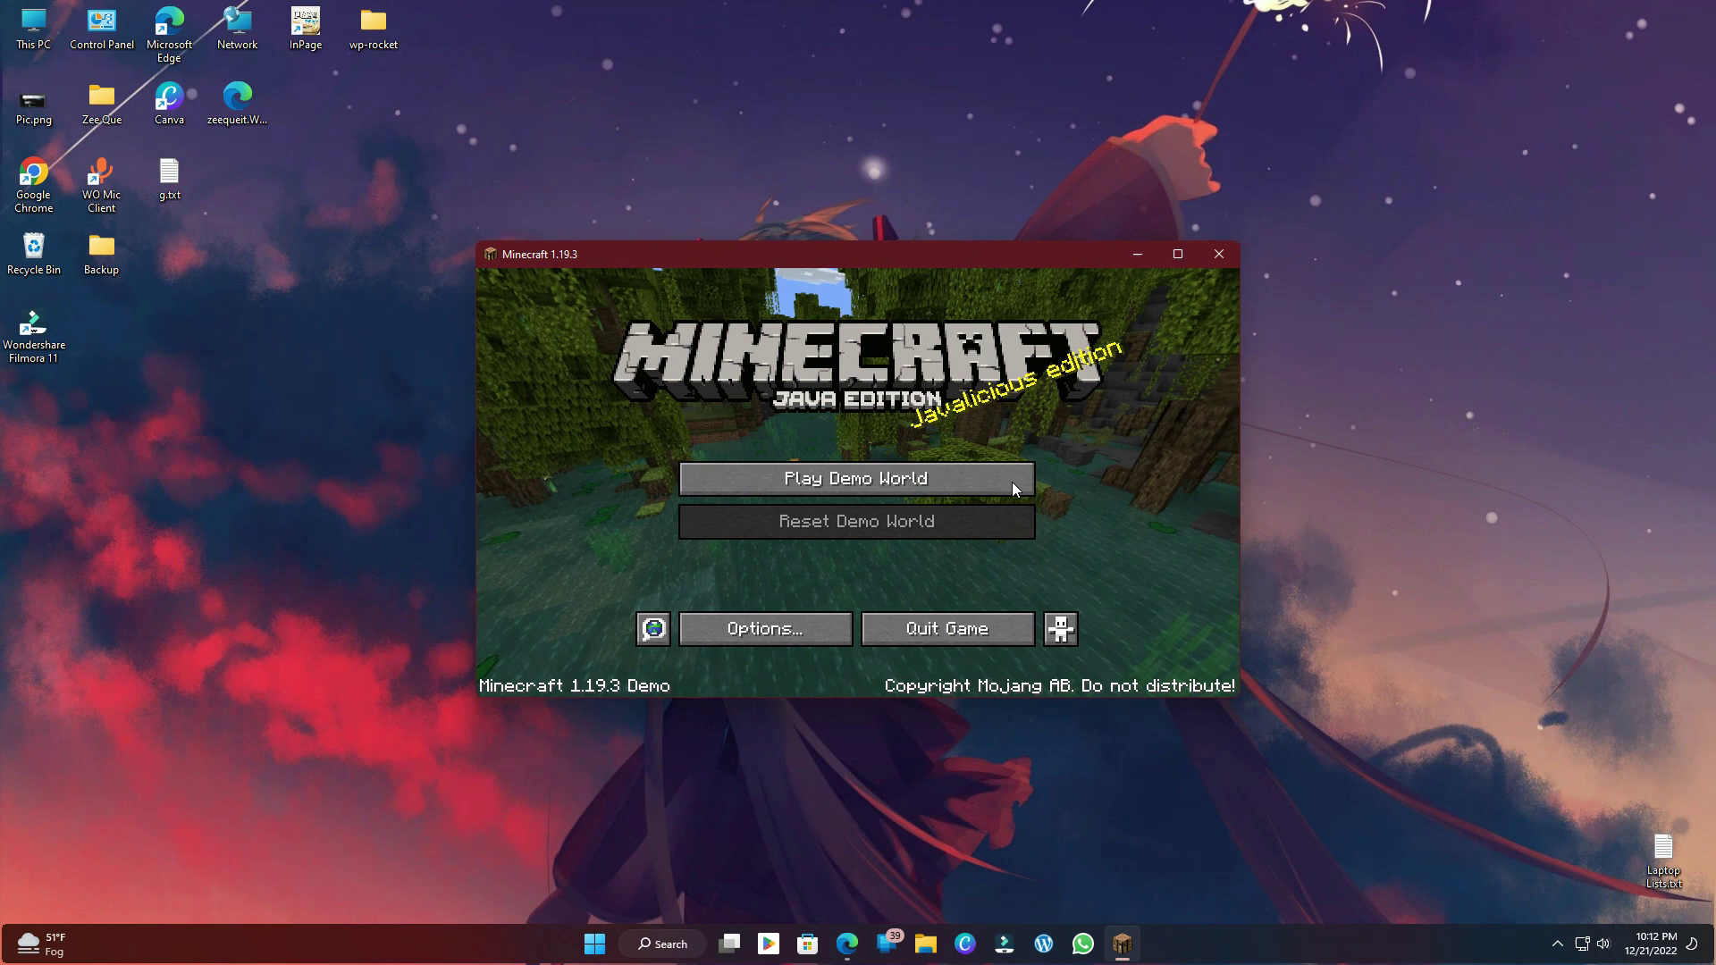
left_click(766, 626)
left_click(1061, 436)
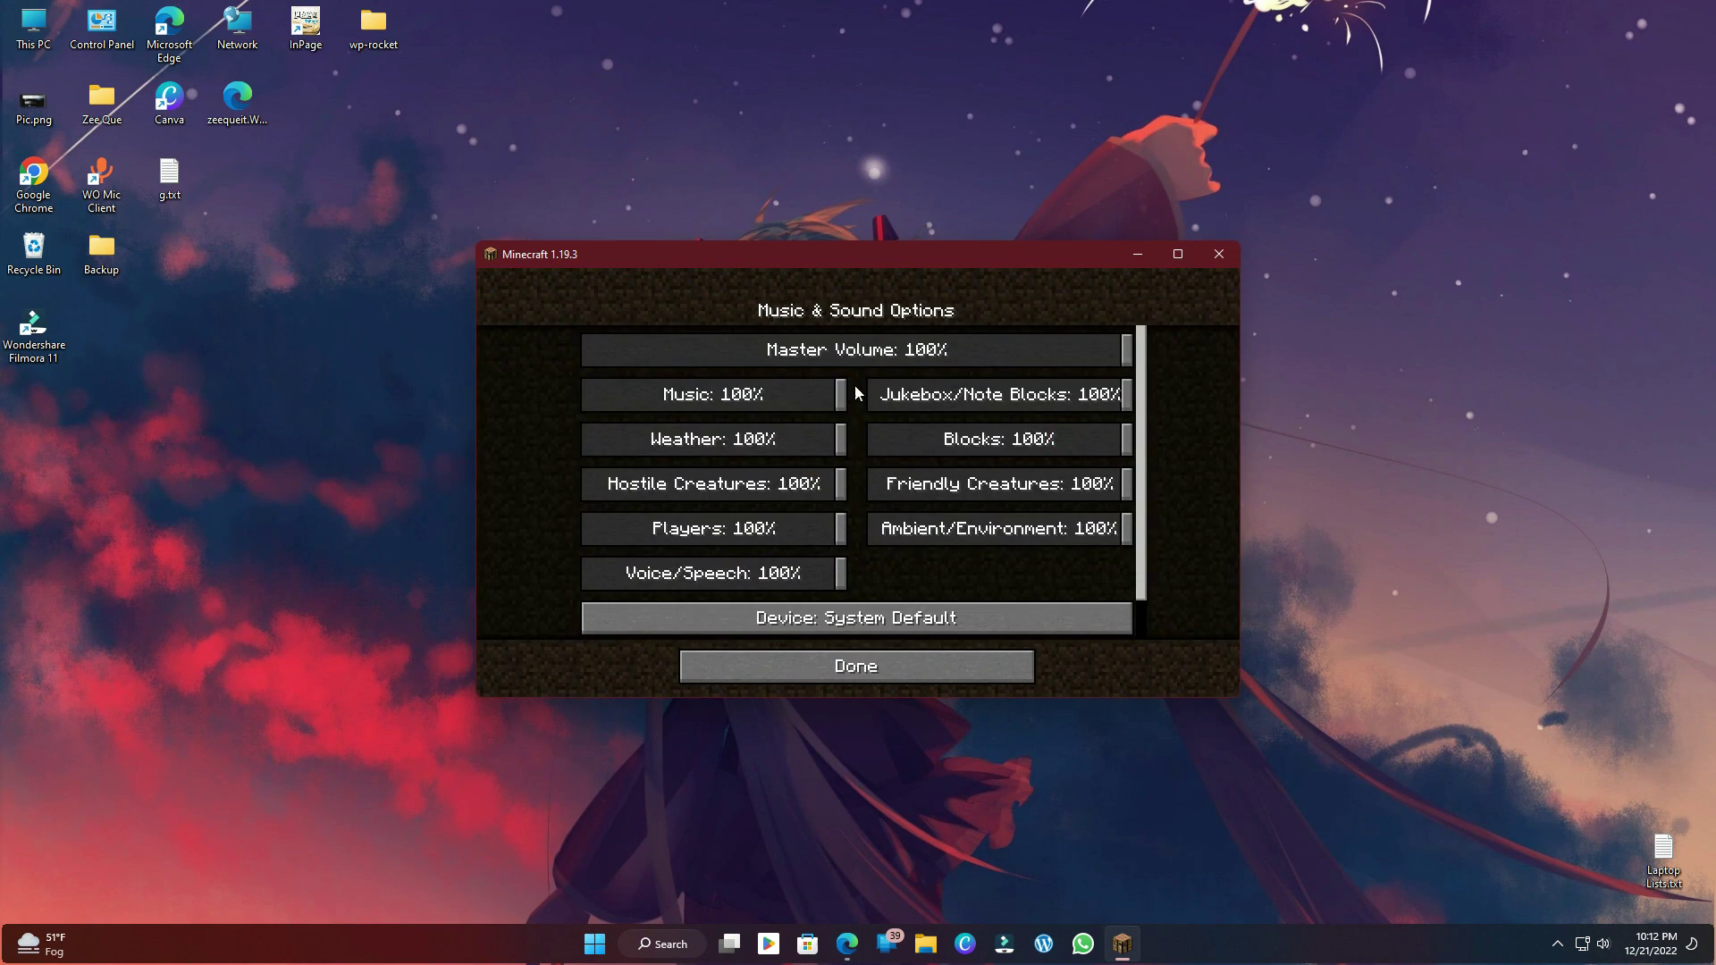
left_click(1019, 666)
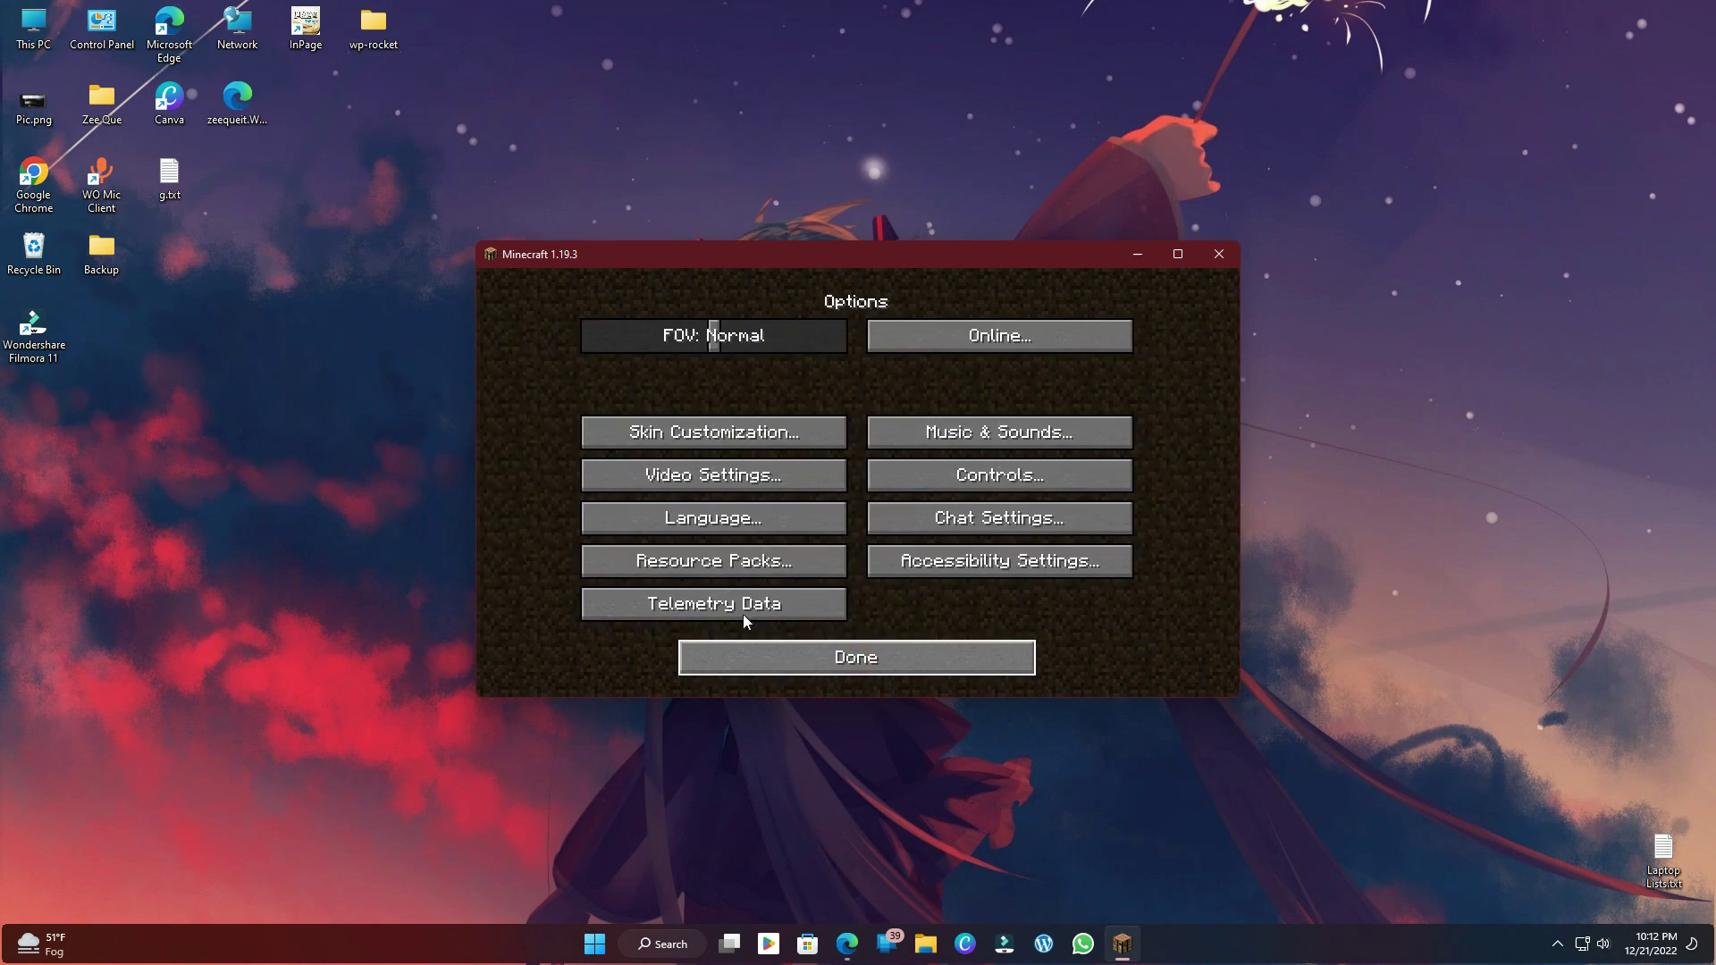
left_click(930, 666)
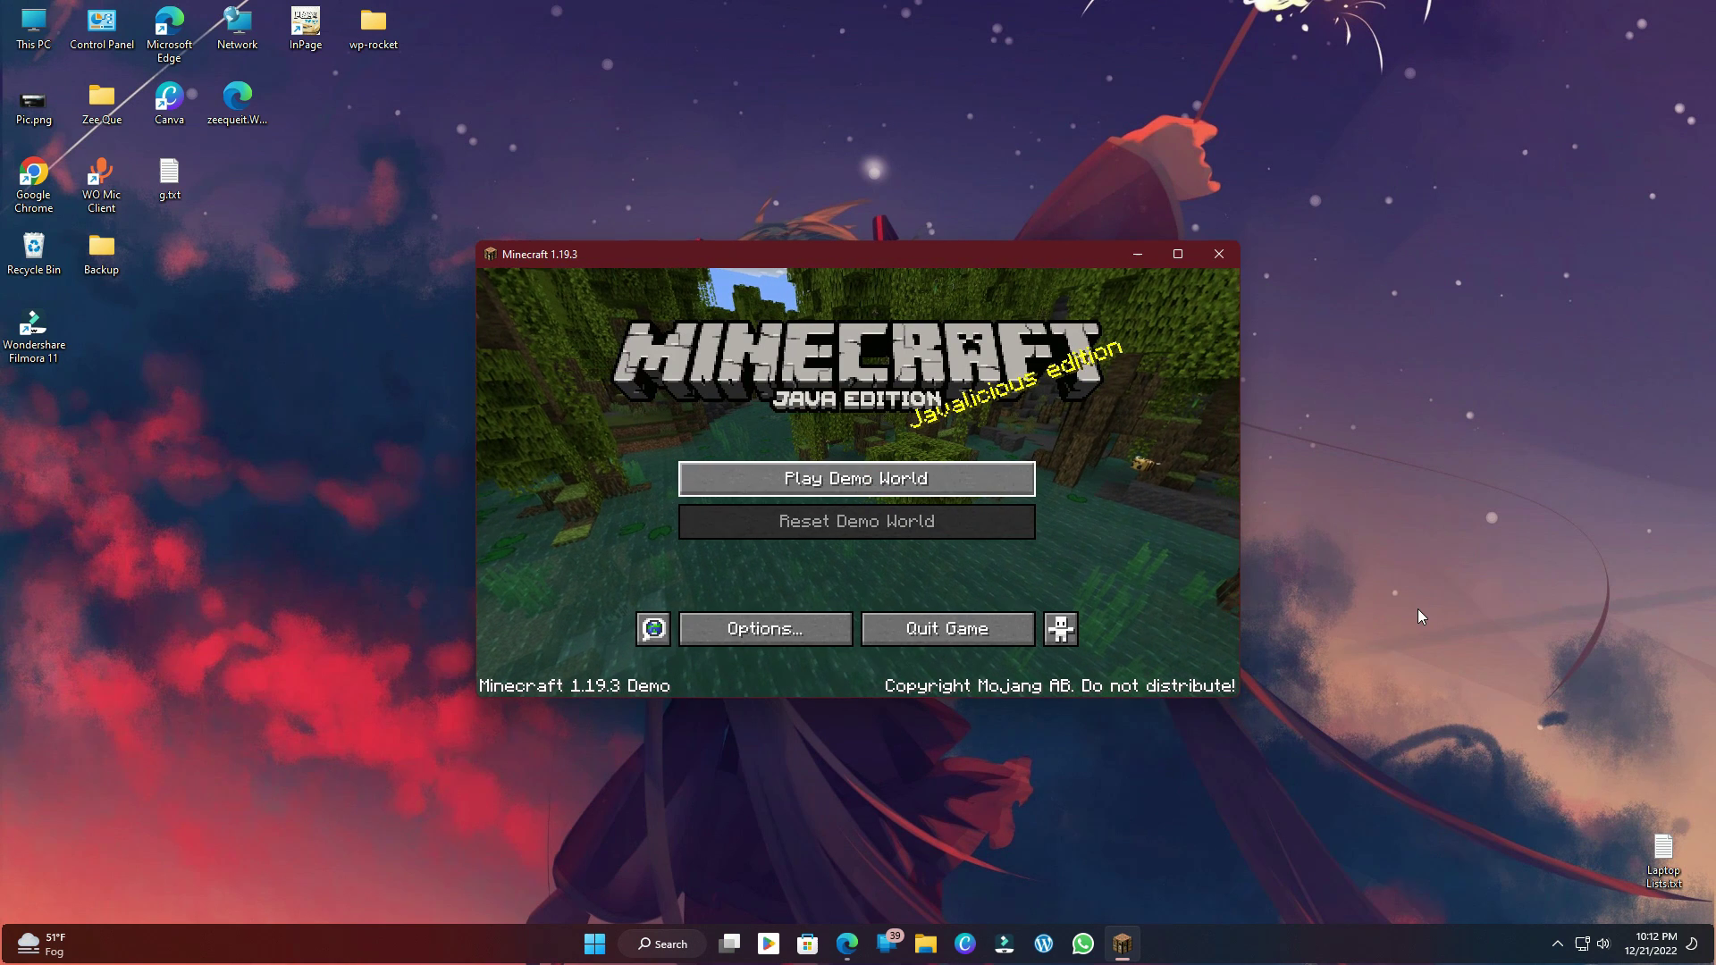
- Maximize the Minecraft window and walk forward past the forest trees toward the dirt wall
left_click(1178, 254)
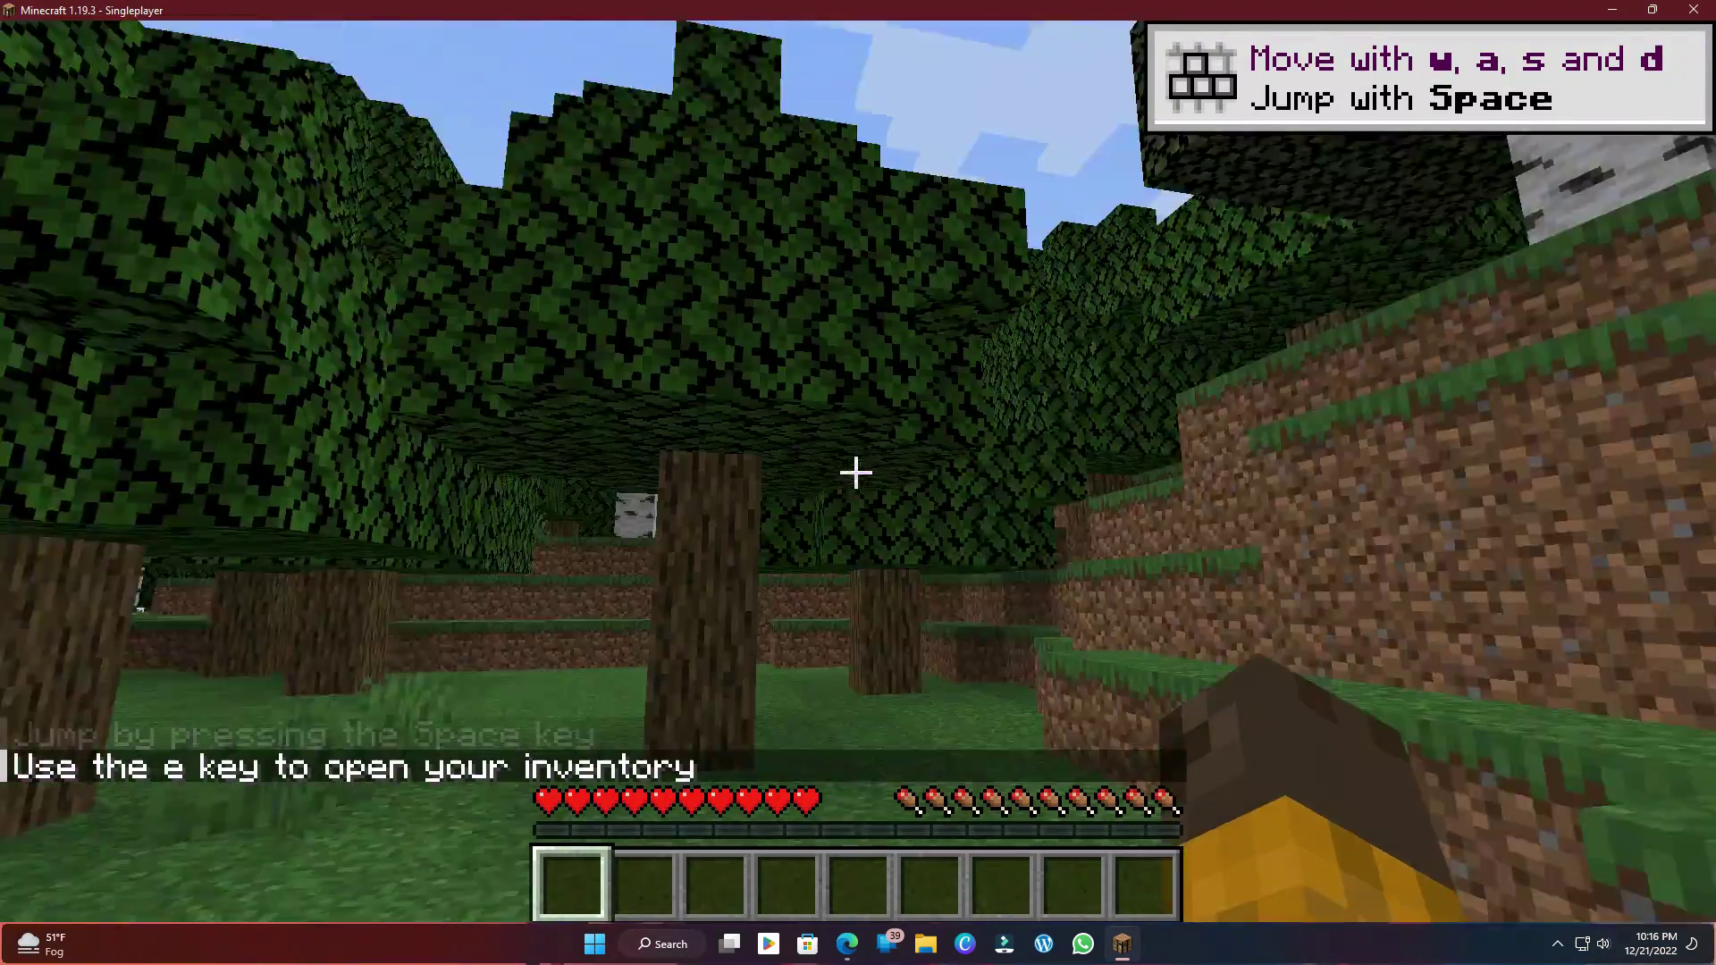
key("w")
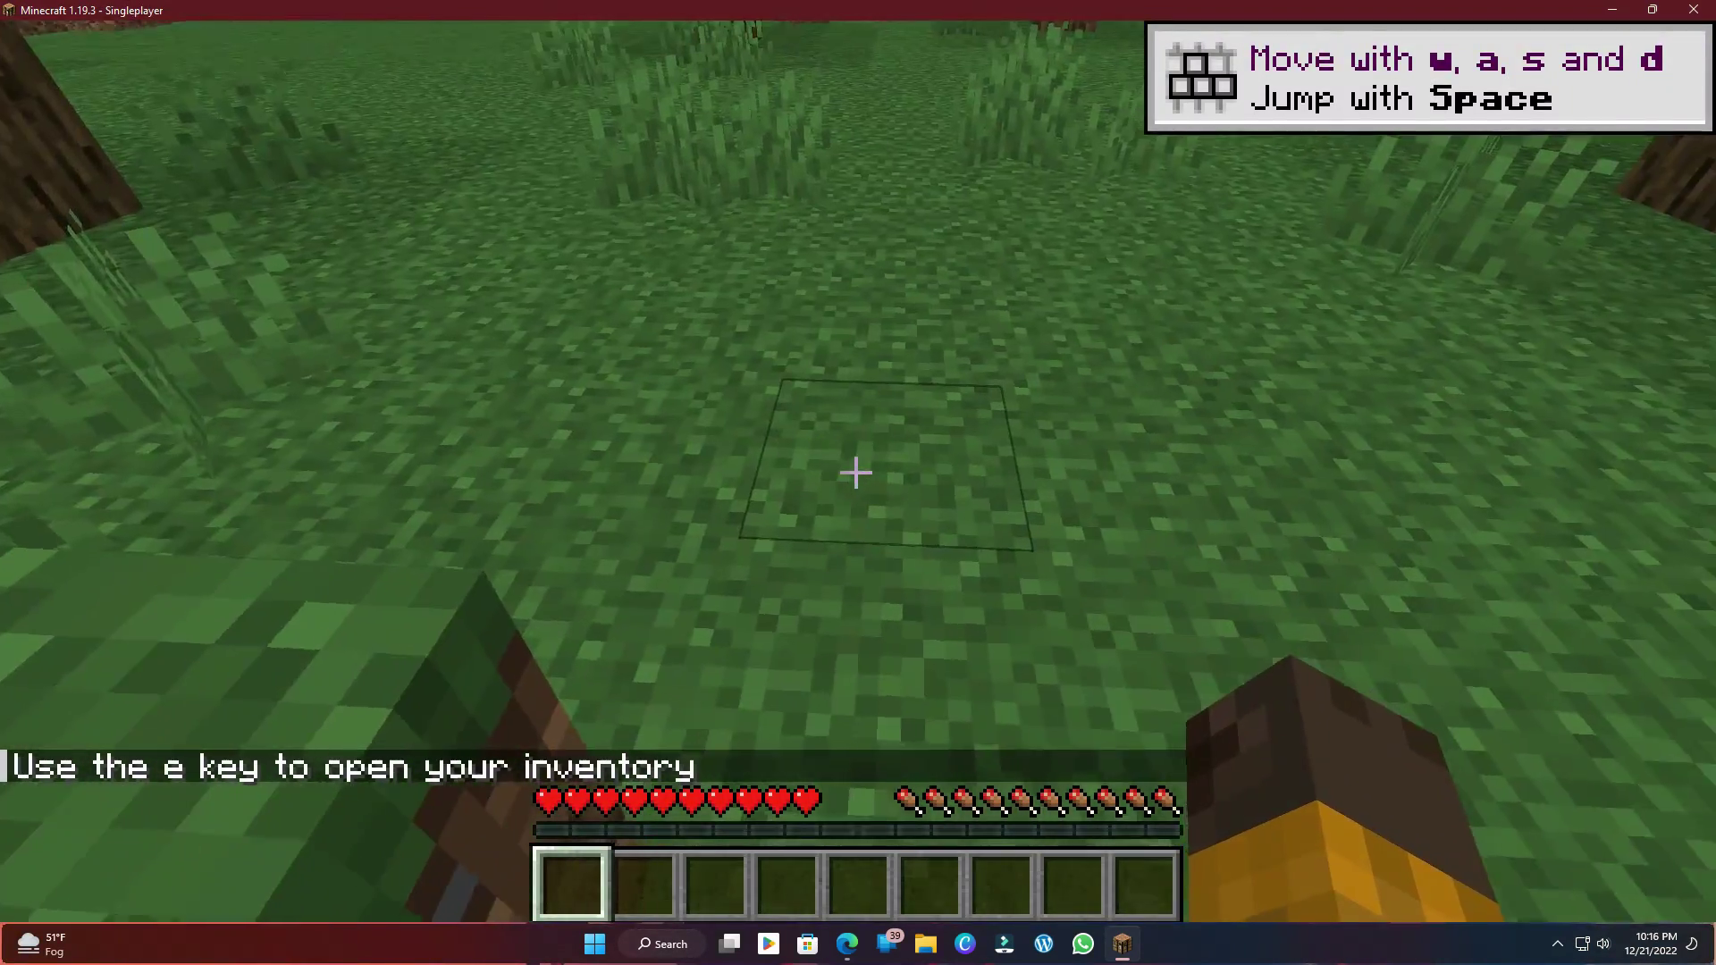
key("w")
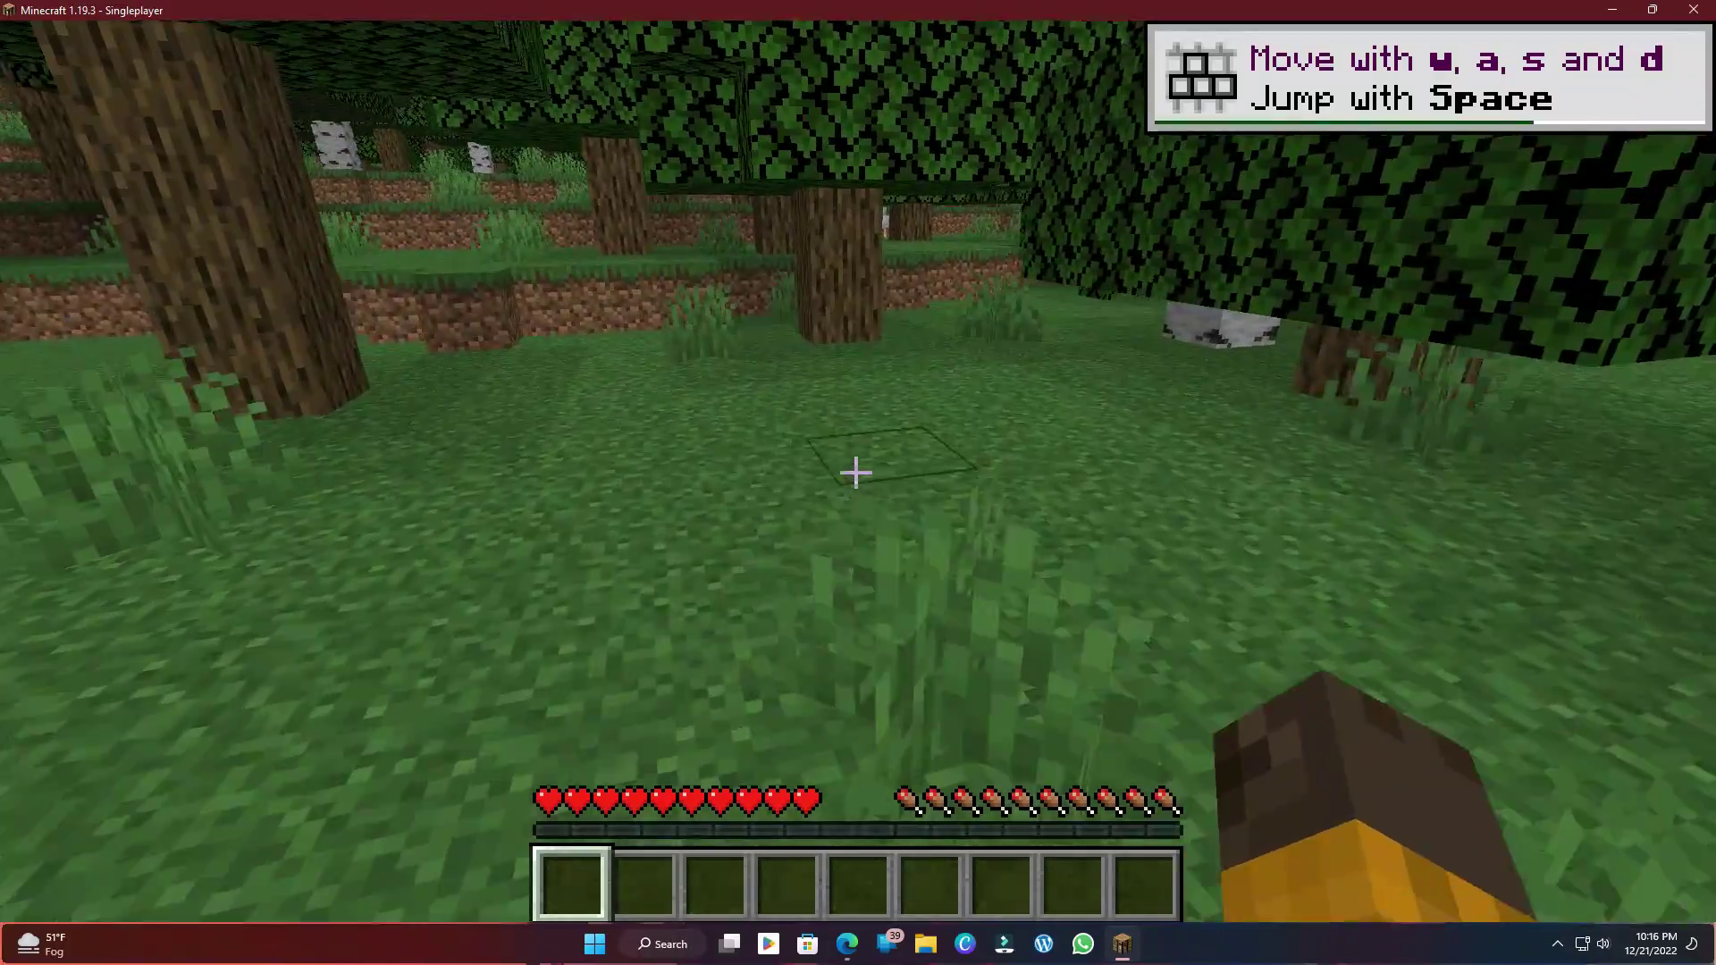
key("w")
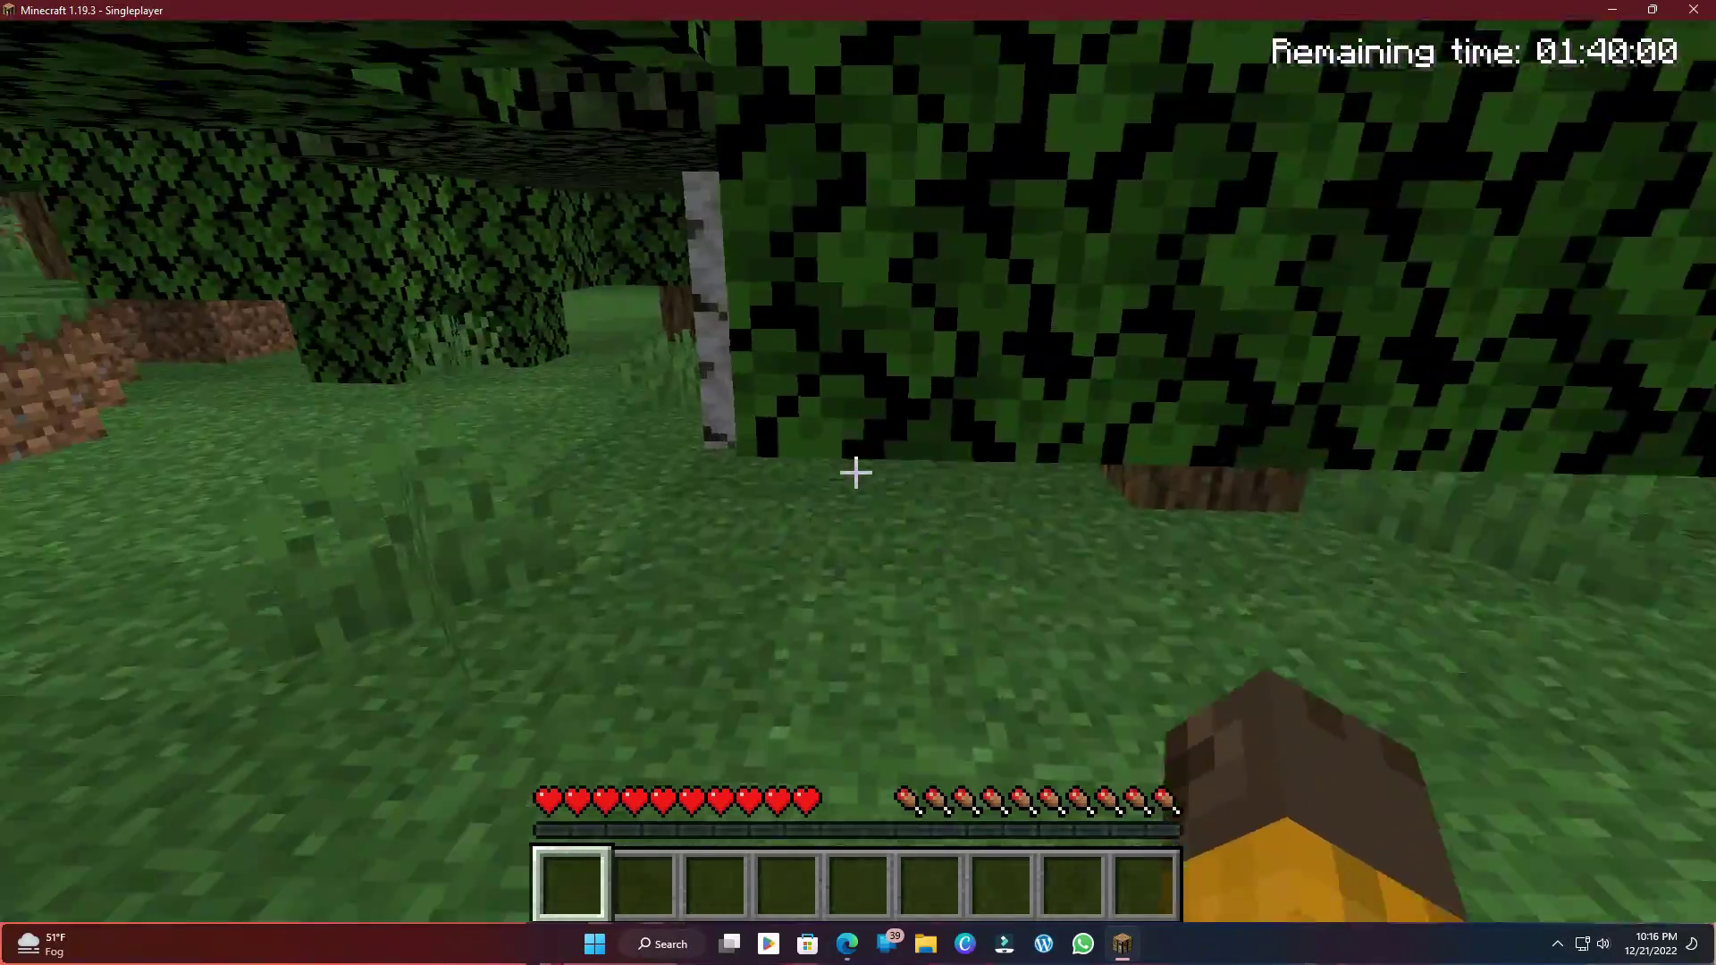
key("w")
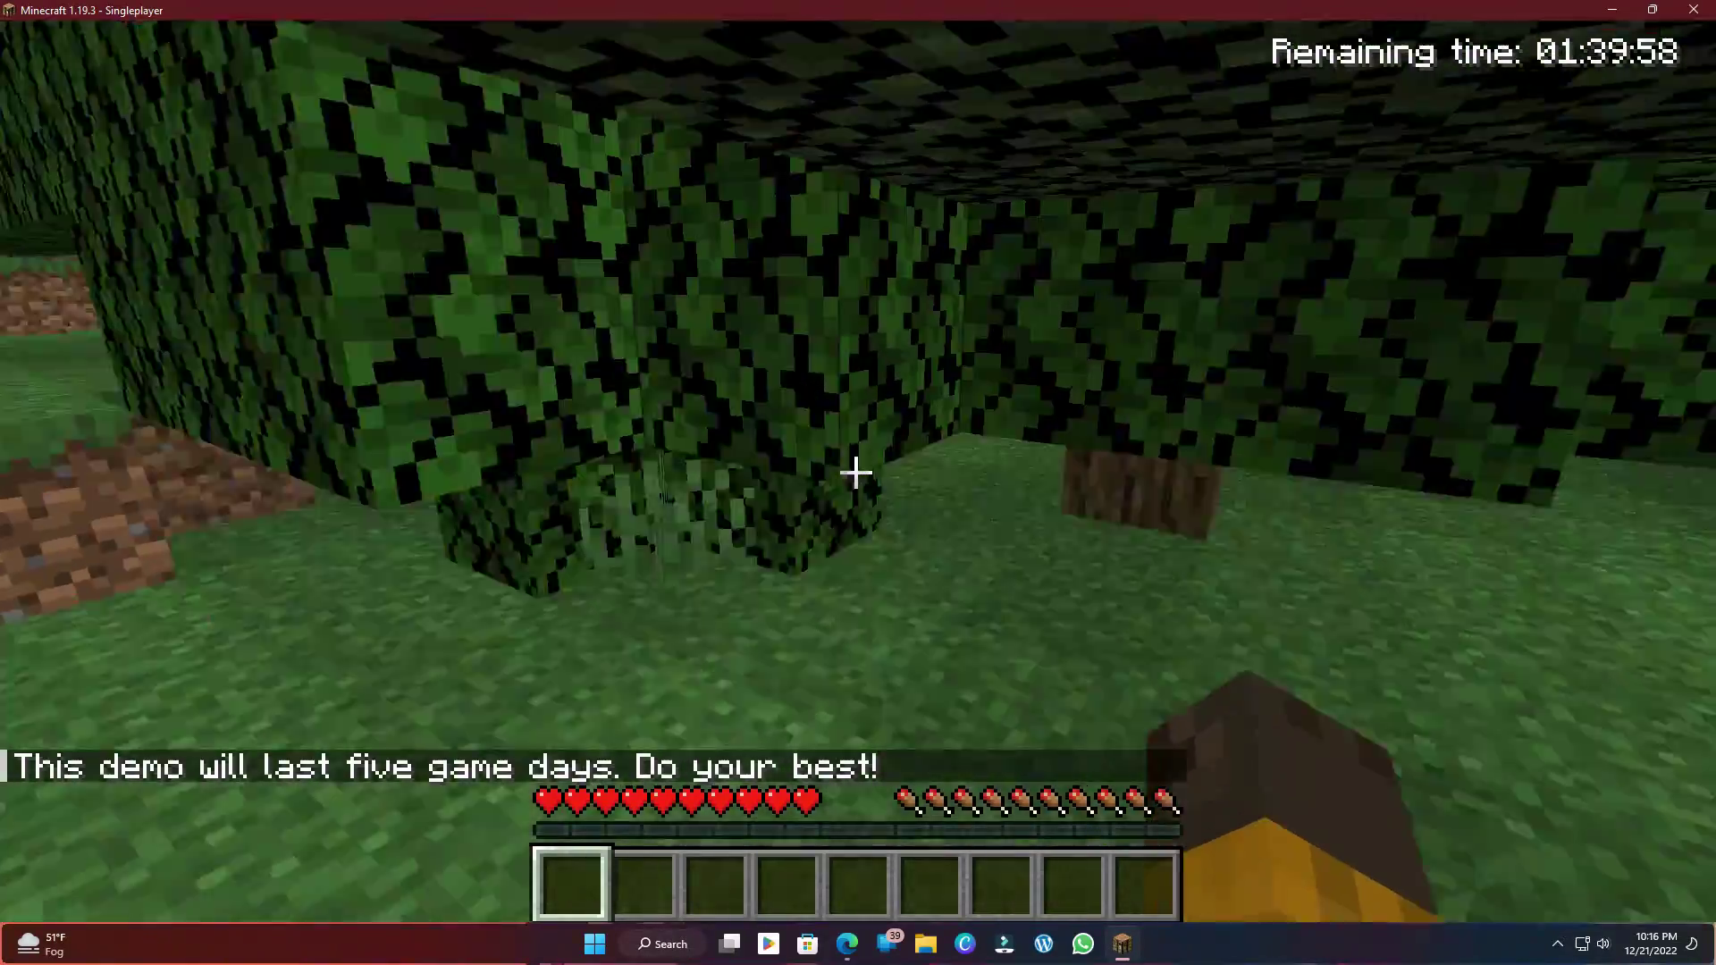
key("w")
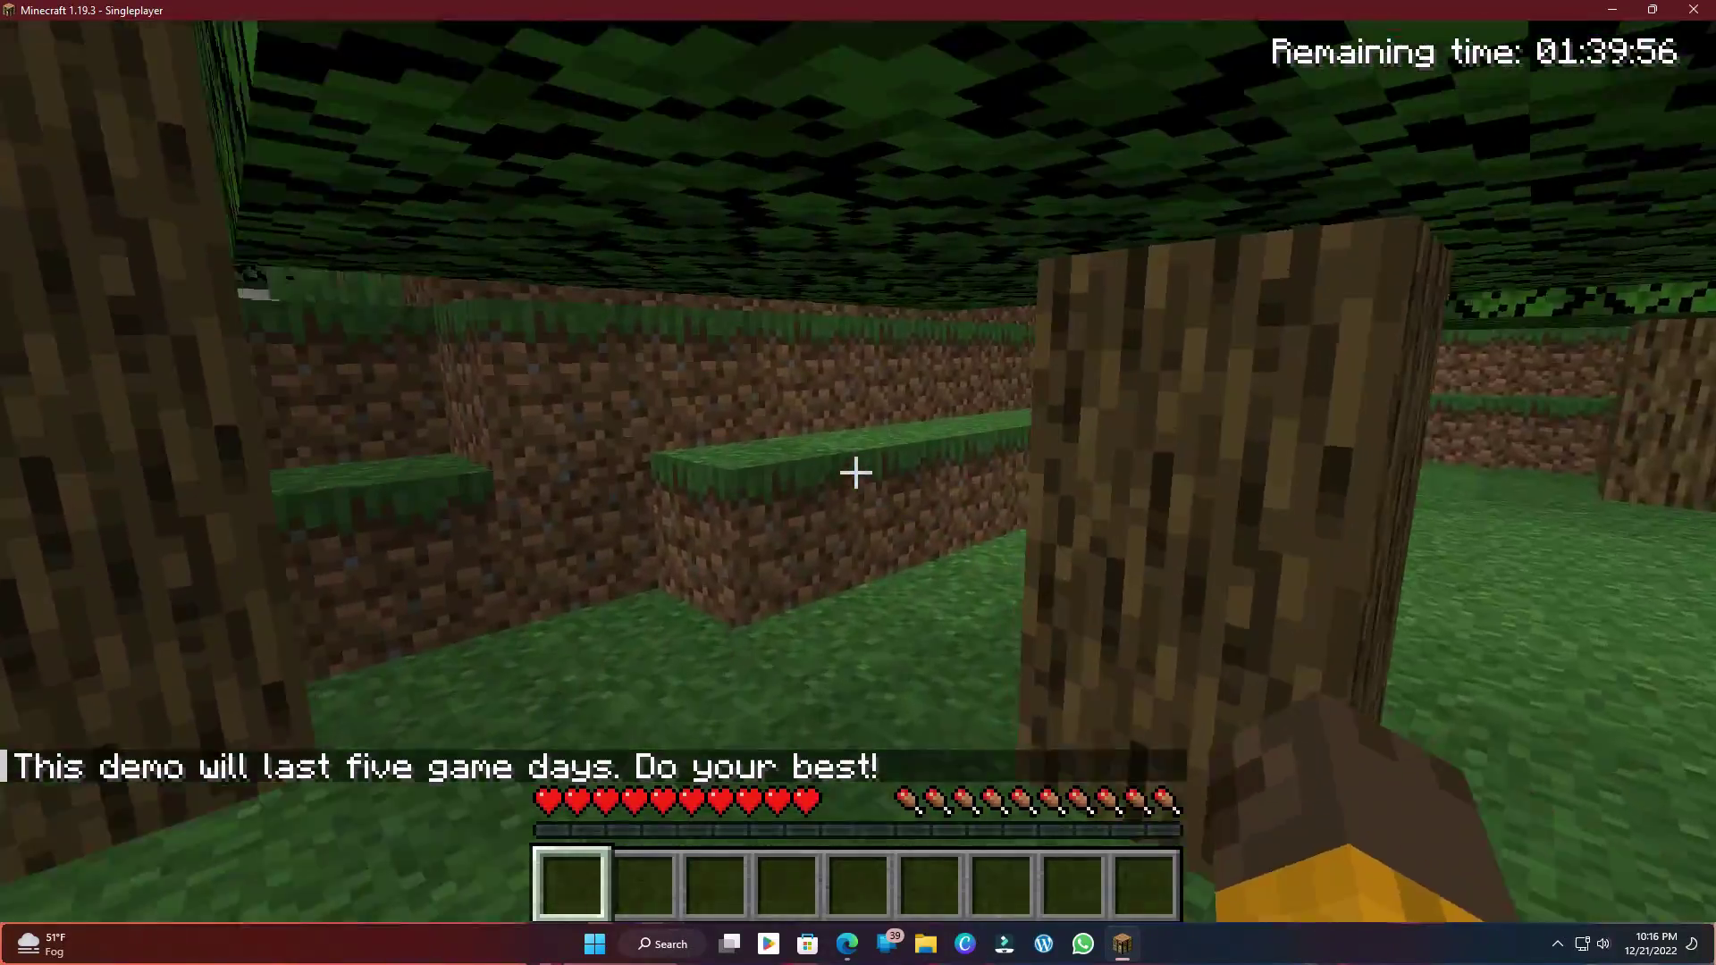